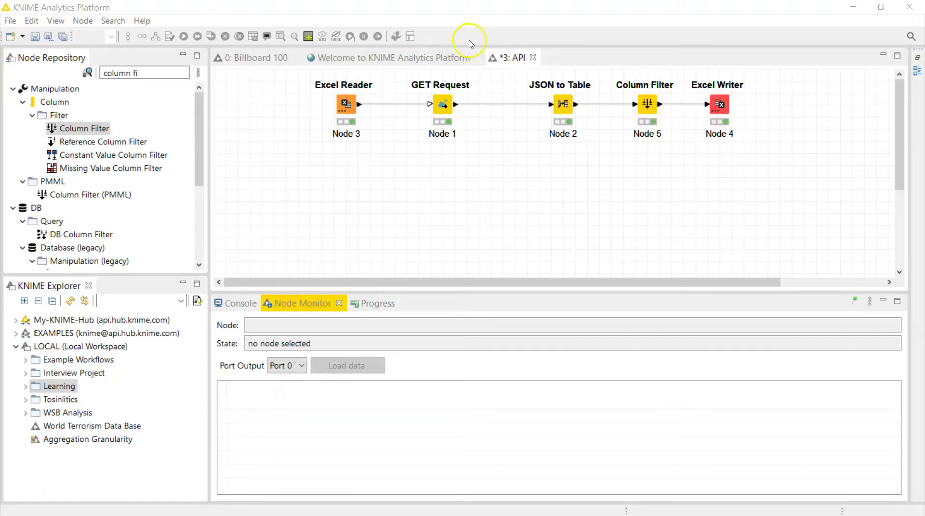
# Inspect the GET Request node's Connection Settings and close the dialog without changes
pyautogui.doubleClick(439, 110)
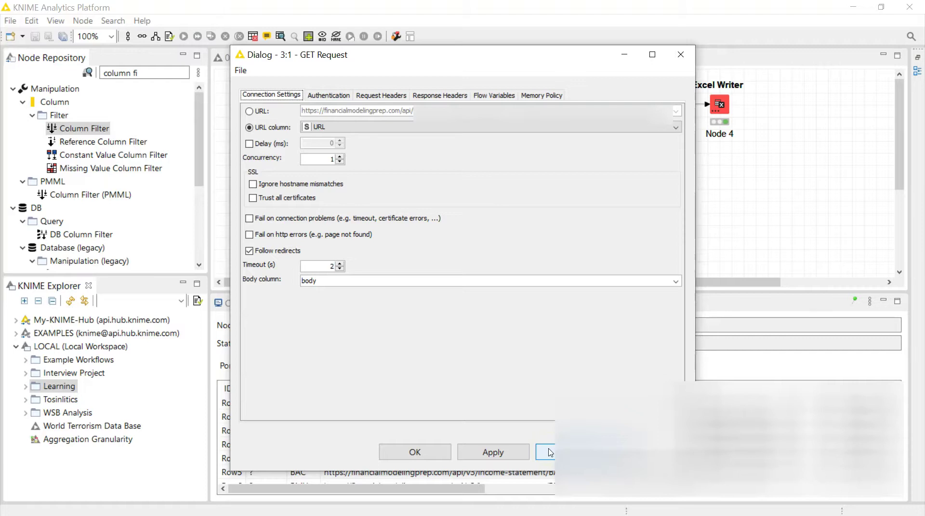
pyautogui.click(550, 452)
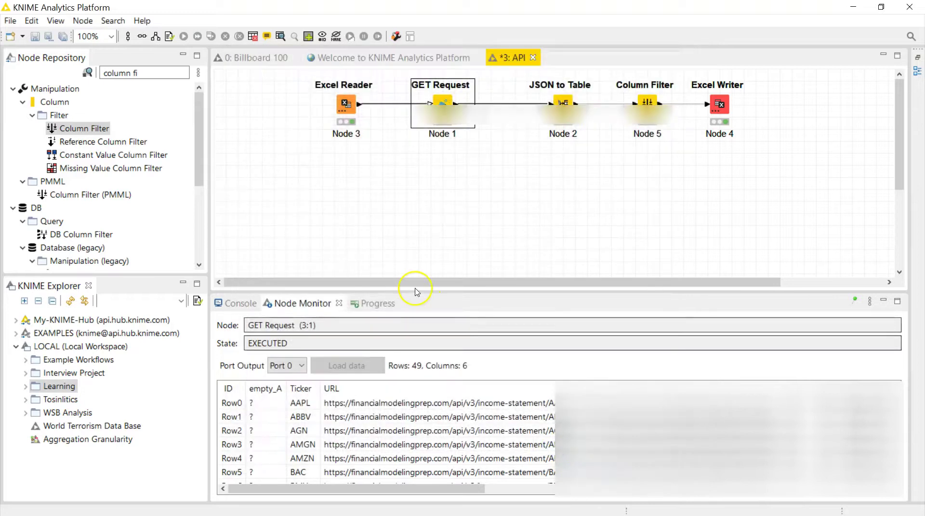
# Switch to the Stock List workbook and review the tickers, URL prefix in G2 and API key
pyautogui.click(528, 508)
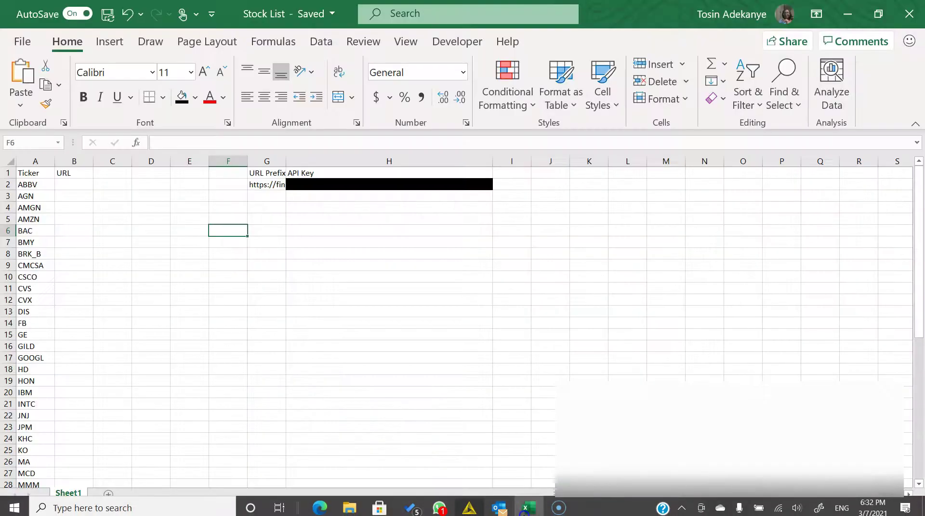
pyautogui.click(27, 195)
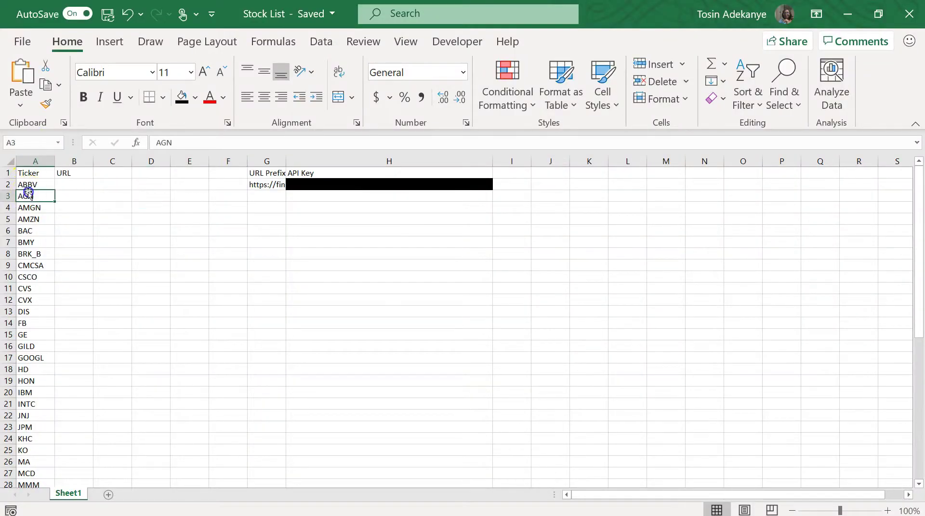
pyautogui.press('Down')
pyautogui.press('Down')
pyautogui.press('Down')
pyautogui.press('Down')
pyautogui.press('Down')
pyautogui.press('Down')
pyautogui.press('Down')
pyautogui.press('Down')
pyautogui.press('Down')
pyautogui.press('Down')
pyautogui.press('Down')
pyautogui.press('Down')
pyautogui.press('Down')
pyautogui.press('Down')
pyautogui.press('Down')
pyautogui.press('Down')
pyautogui.press('Down')
pyautogui.press('Down')
pyautogui.press('Down')
pyautogui.press('Down')
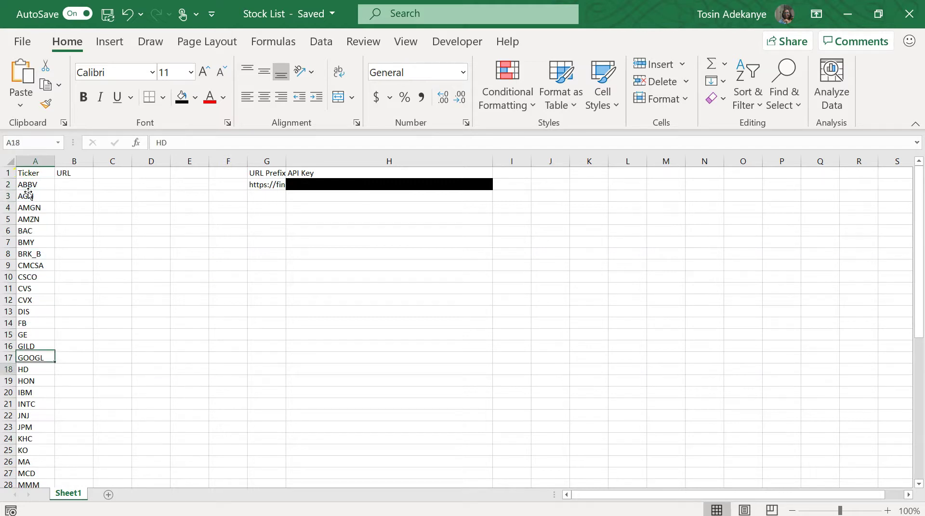
pyautogui.press('Down')
pyautogui.press('Down')
pyautogui.press('Down')
pyautogui.press('Down')
pyautogui.press('Down')
pyautogui.press('Down')
pyautogui.press('Down')
pyautogui.press('Down')
pyautogui.press('Down')
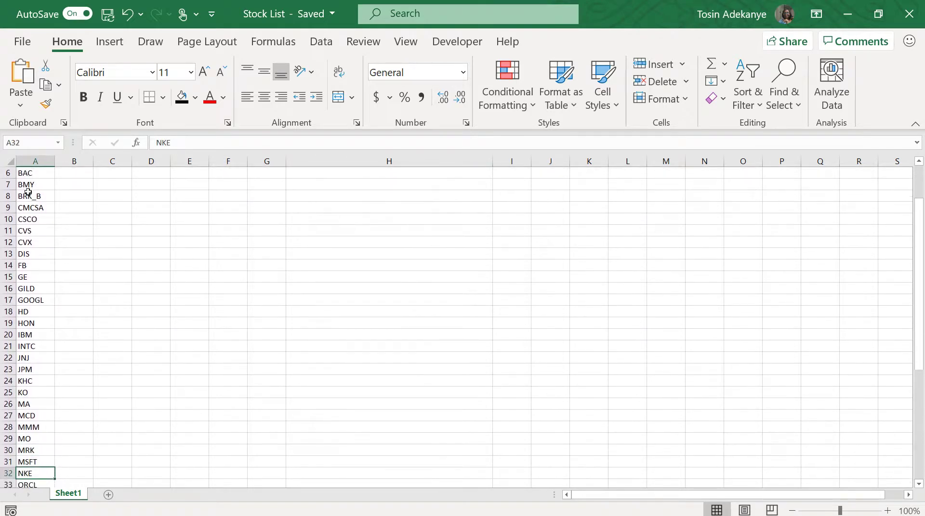
pyautogui.press('Up')
pyautogui.press('Up')
pyautogui.press('Up')
pyautogui.press('Up')
pyautogui.press('Up')
pyautogui.press('Up')
pyautogui.press('Up')
pyautogui.press('Up')
pyautogui.press('Up')
pyautogui.press('Up')
pyautogui.press('Up')
pyautogui.press('Up')
pyautogui.press('Up')
pyautogui.press('Up')
pyautogui.press('Up')
pyautogui.press('Up')
pyautogui.press('Up')
pyautogui.press('Up')
pyautogui.press('Up')
pyautogui.press('Up')
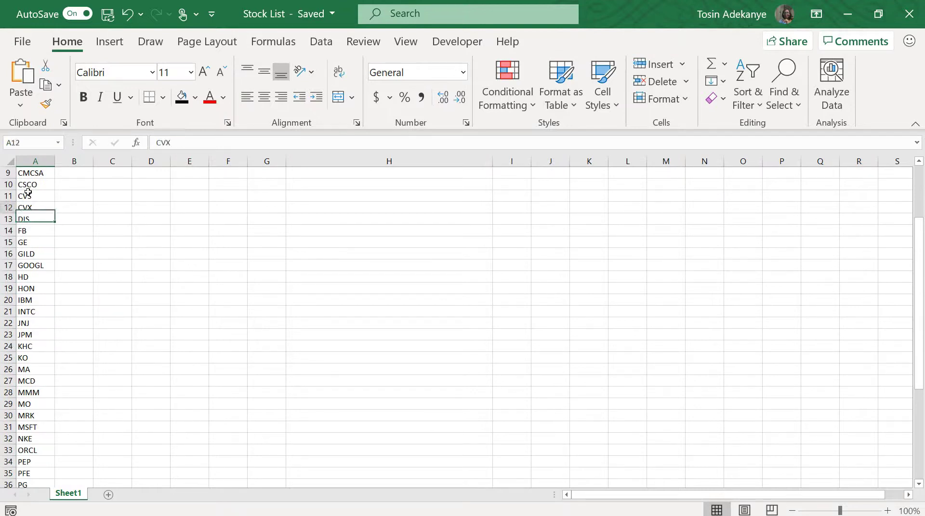
pyautogui.press('Right')
pyautogui.press('Right')
pyautogui.press('Right')
pyautogui.press('Right')
pyautogui.press('Right')
pyautogui.press('Right')
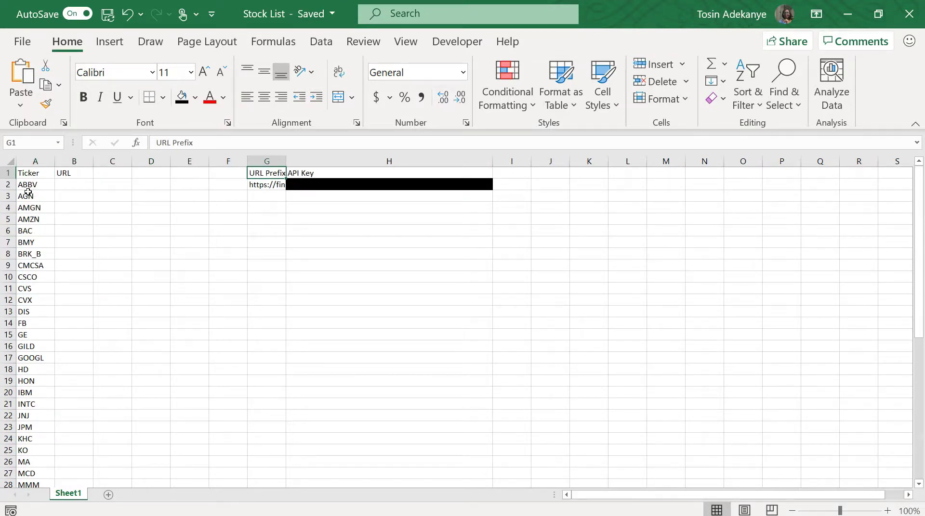
pyautogui.press('Down')
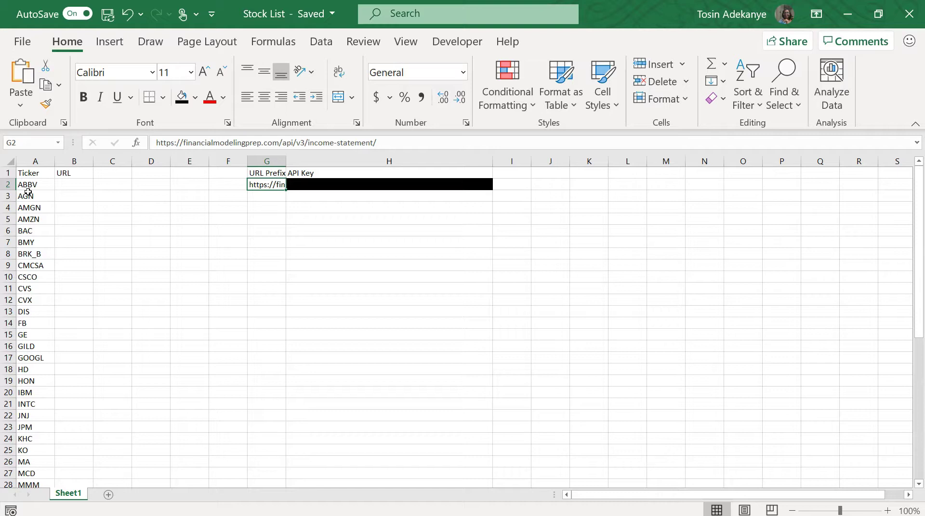
# Enter =CONCAT(G2,A2,H2) in B2 to join the URL prefix, ticker and API key
pyautogui.press('Left')
pyautogui.press('Left')
pyautogui.press('Left')
pyautogui.press('Left')
pyautogui.press('Left')
pyautogui.press('Left')
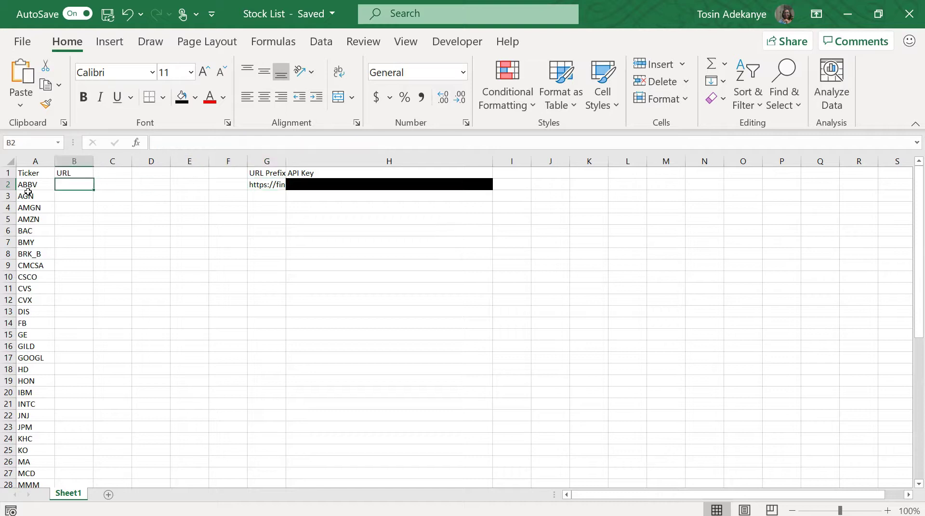
pyautogui.press('Down')
pyautogui.press('Right')
pyautogui.press('Up')
pyautogui.write('=con')
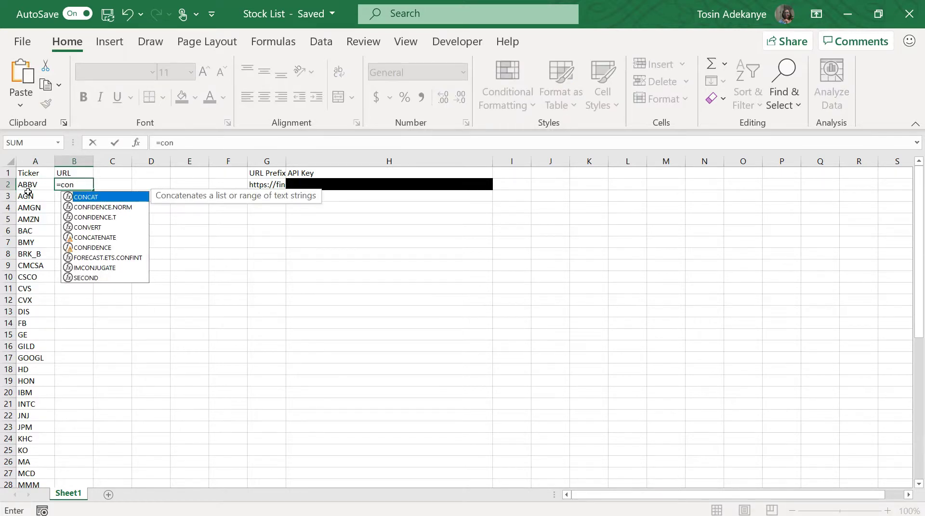
pyautogui.click(88, 198)
pyautogui.doubleClick(89, 198)
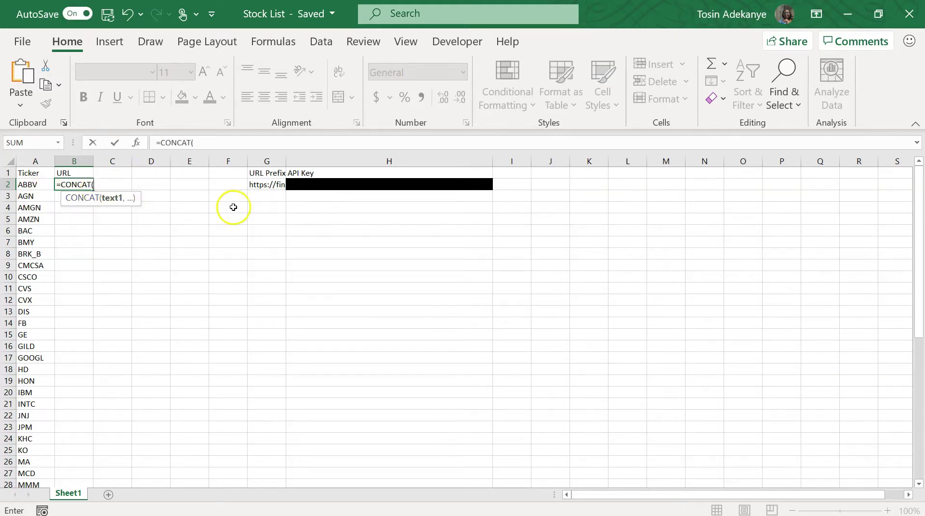
pyautogui.click(261, 185)
pyautogui.write(',')
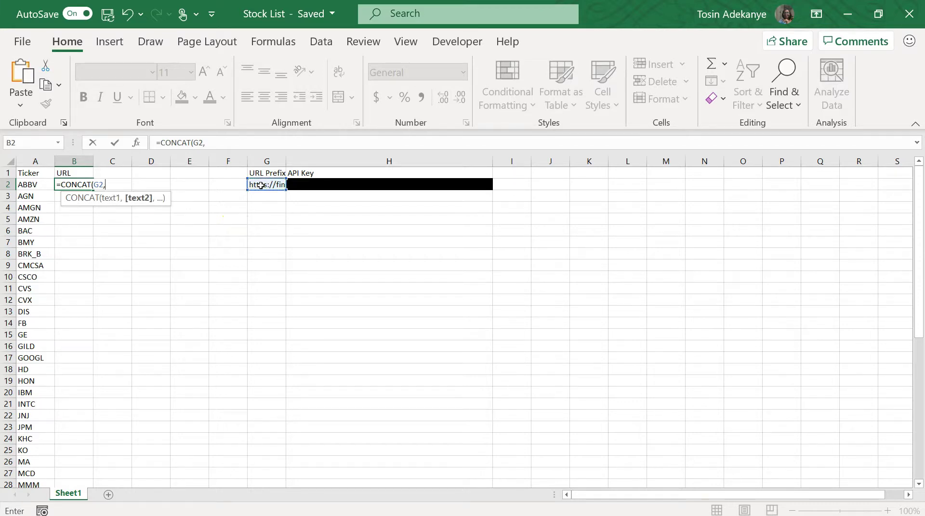
pyautogui.click(30, 184)
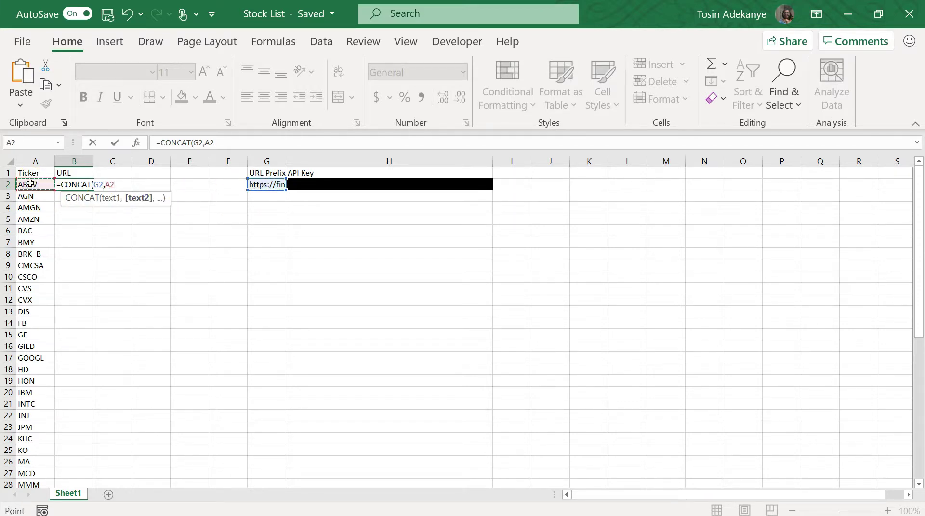
pyautogui.write(',')
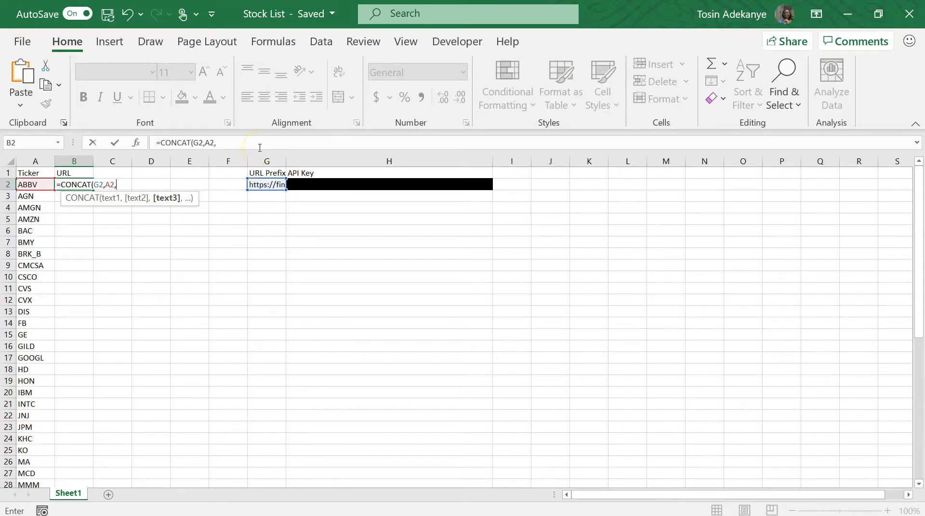
pyautogui.write('h2')
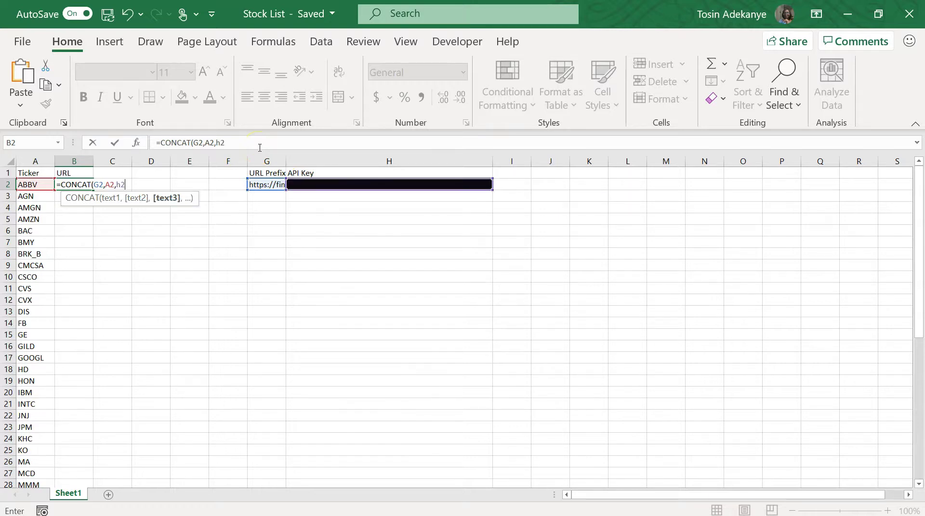
pyautogui.press('Return')
# Make the prefix and key references absolute so B2 reads =CONCAT($G$2,A2,$H$2)
pyautogui.click(105, 185)
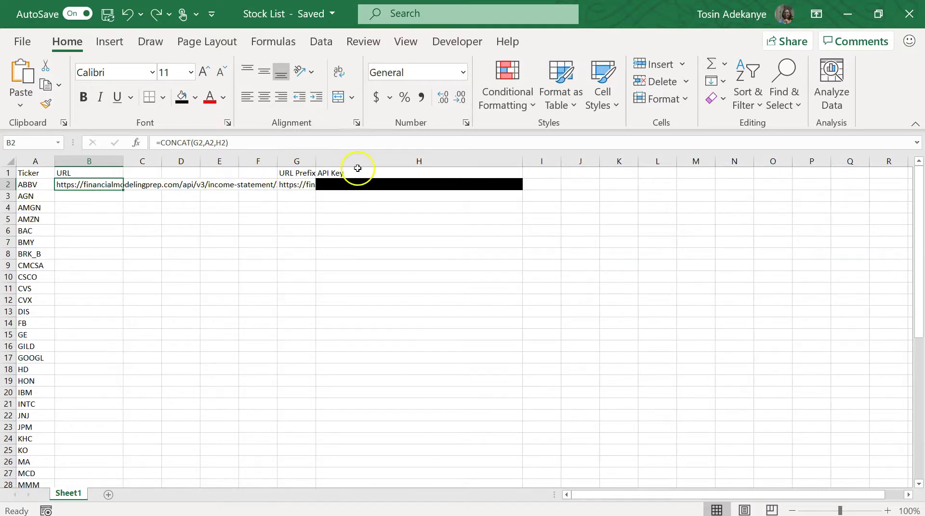
pyautogui.click(197, 143)
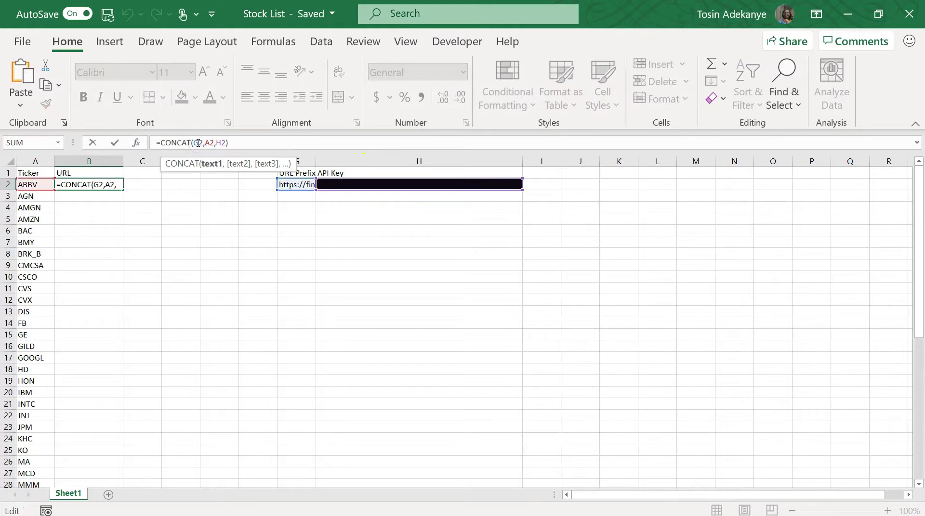
pyautogui.press('F4')
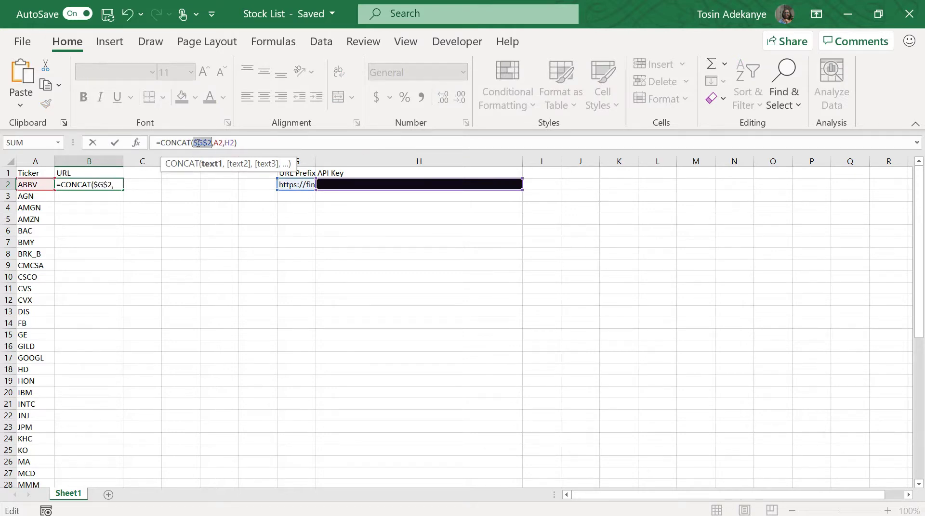
pyautogui.click(230, 142)
pyautogui.press('F4')
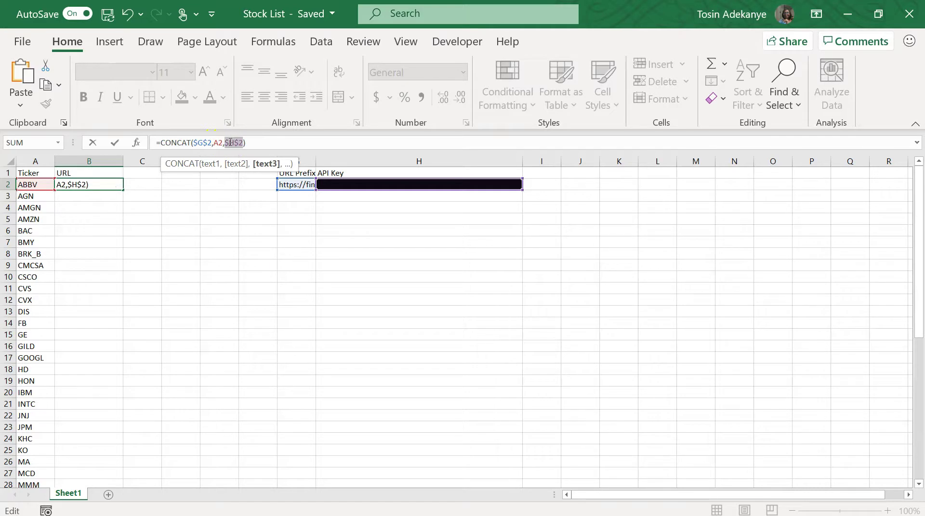
pyautogui.press('Return')
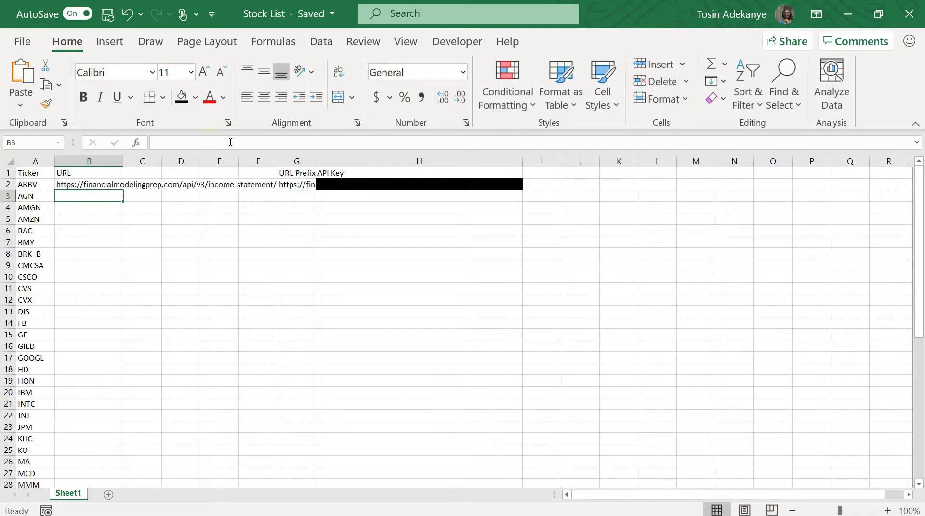
pyautogui.click(104, 184)
# Fill the URL formula down all ticker rows and paste column B back as values
pyautogui.doubleClick(122, 190)
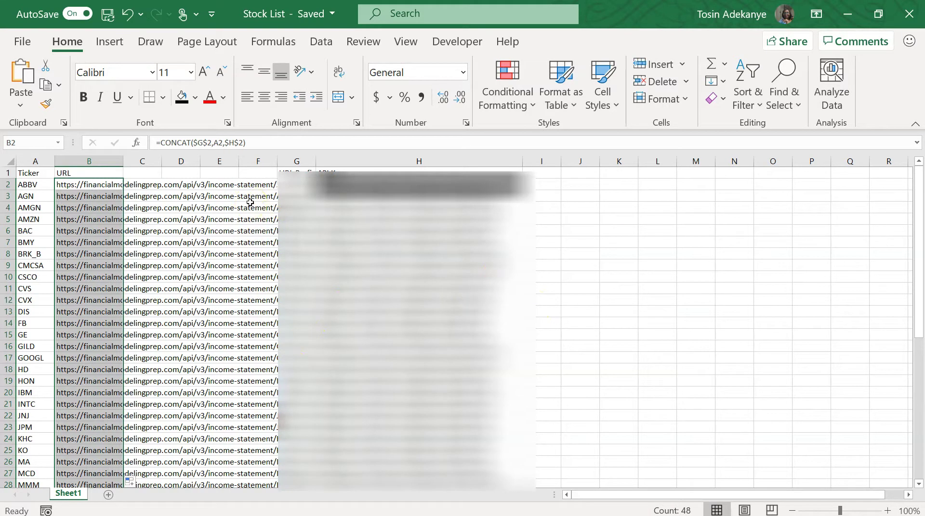
pyautogui.click(98, 164)
pyautogui.hotkey('ctrl', 'c')
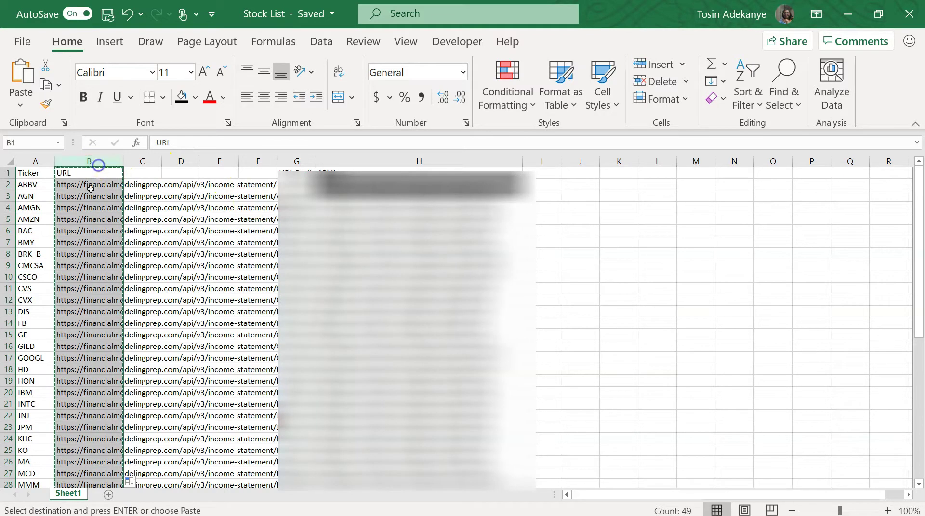
pyautogui.rightClick(90, 193)
pyautogui.click(149, 270)
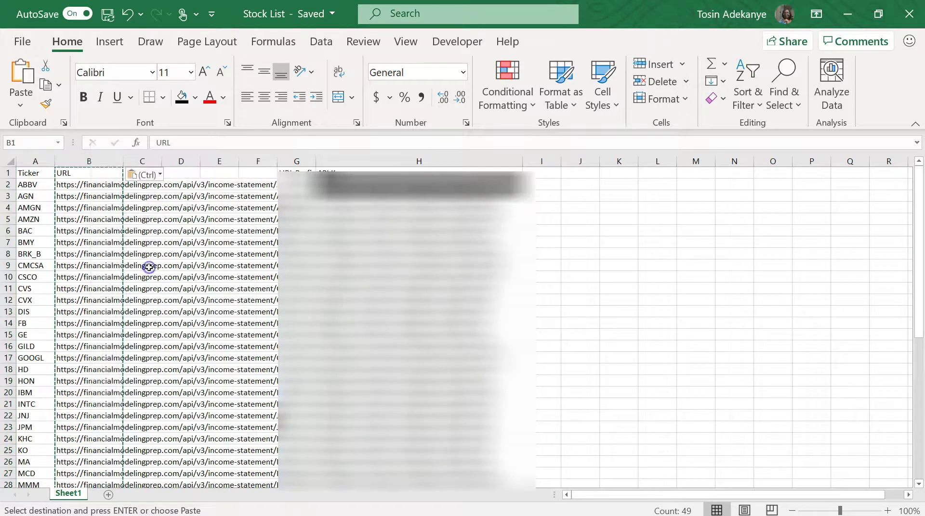
# Clear the prefix and key cells G1:H3, set H2 to No Fill, and close Excel
pyautogui.moveTo(288, 168); pyautogui.dragTo(425, 201)
pyautogui.press('Escape')
pyautogui.click(449, 189)
pyautogui.click(195, 97)
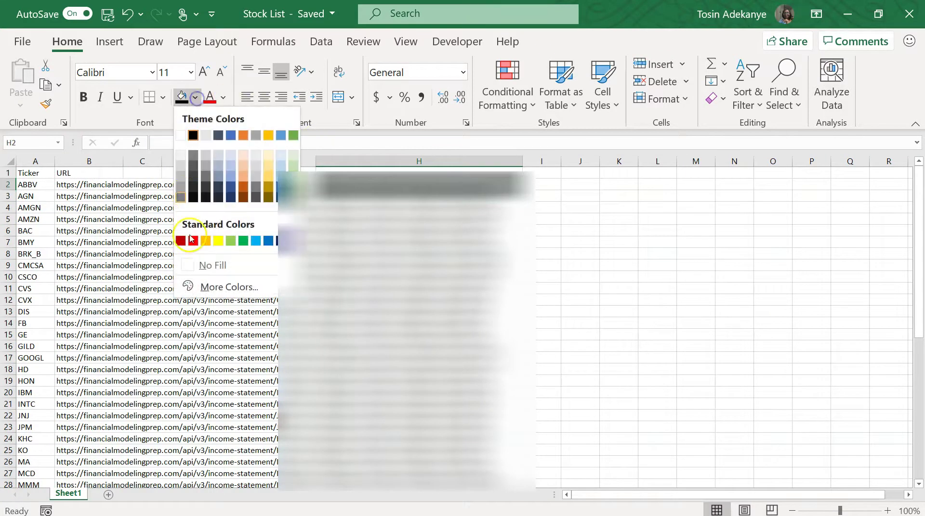
pyautogui.click(202, 265)
pyautogui.click(593, 275)
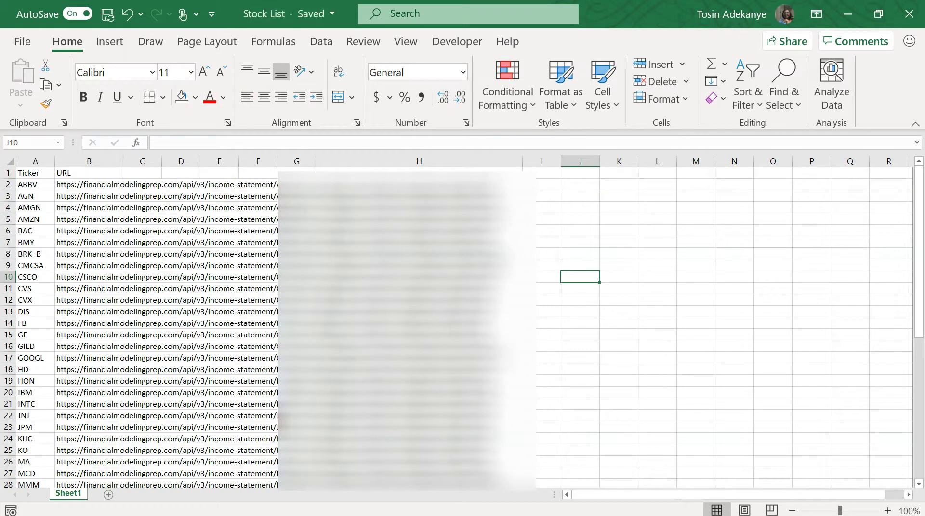
pyautogui.click(915, 8)
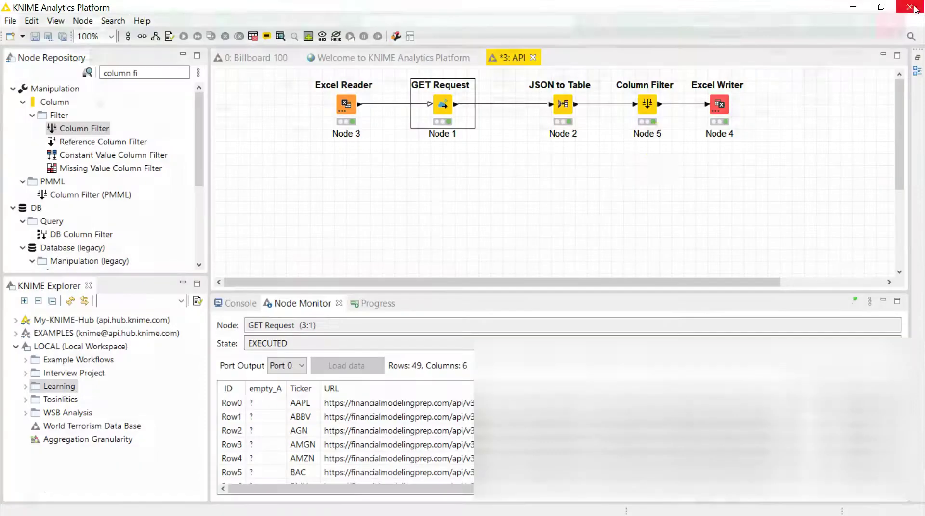
# Search 'exc' and add an Excel Reader node to the workflow
pyautogui.click(339, 178)
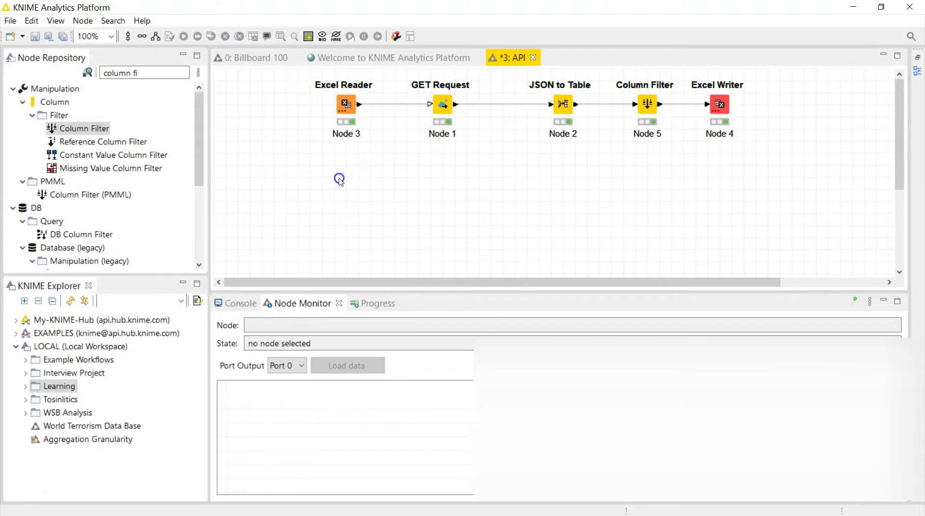
pyautogui.tripleClick(120, 72)
pyautogui.write('exc')
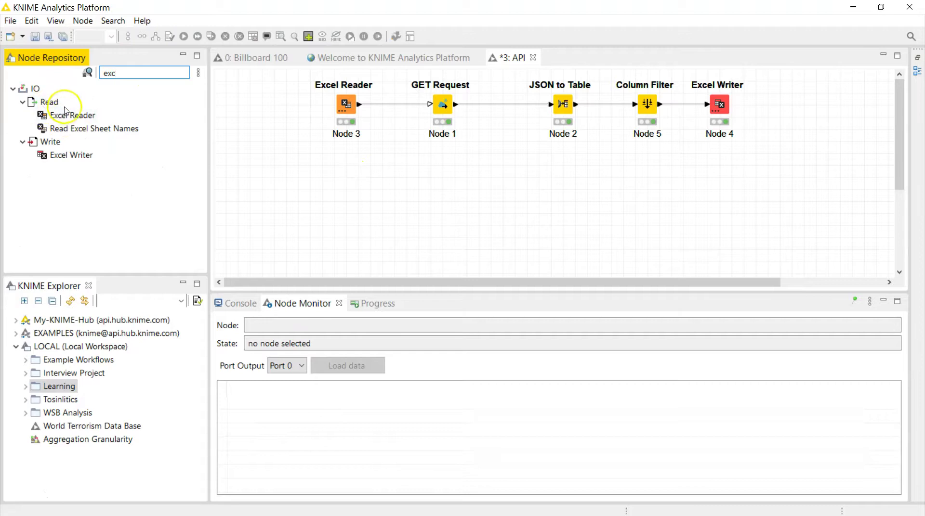
pyautogui.moveTo(68, 117); pyautogui.dragTo(264, 214)
# Point the Excel Reader at Stock List.xlsx in Documents and confirm the settings
pyautogui.doubleClick(262, 210)
pyautogui.click(710, 122)
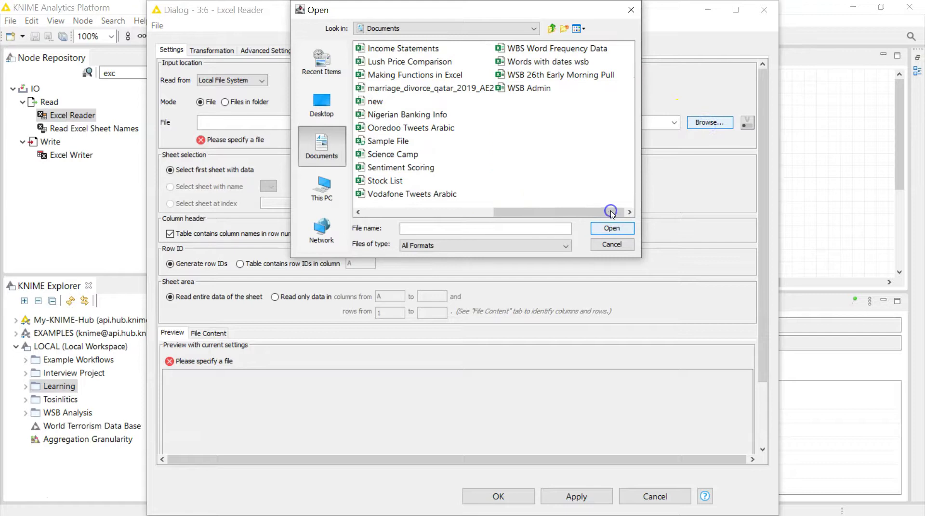
pyautogui.click(391, 181)
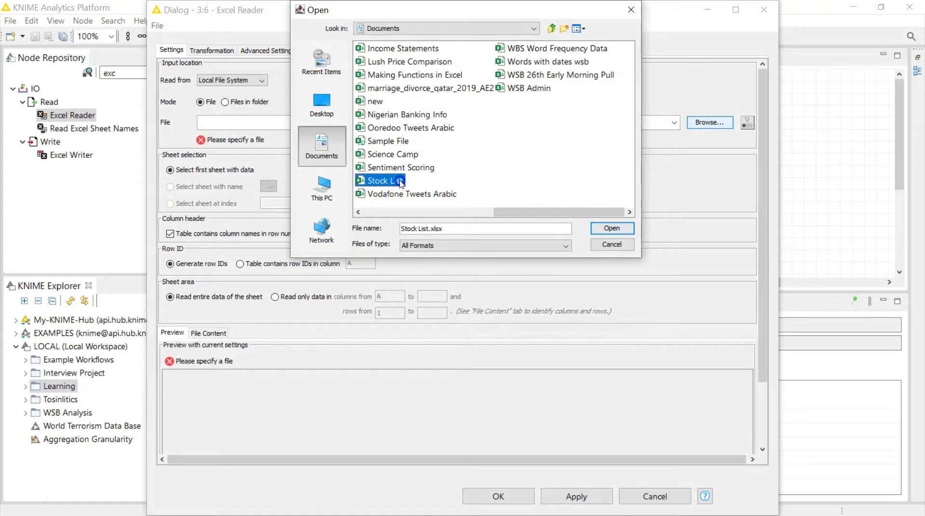
pyautogui.click(593, 230)
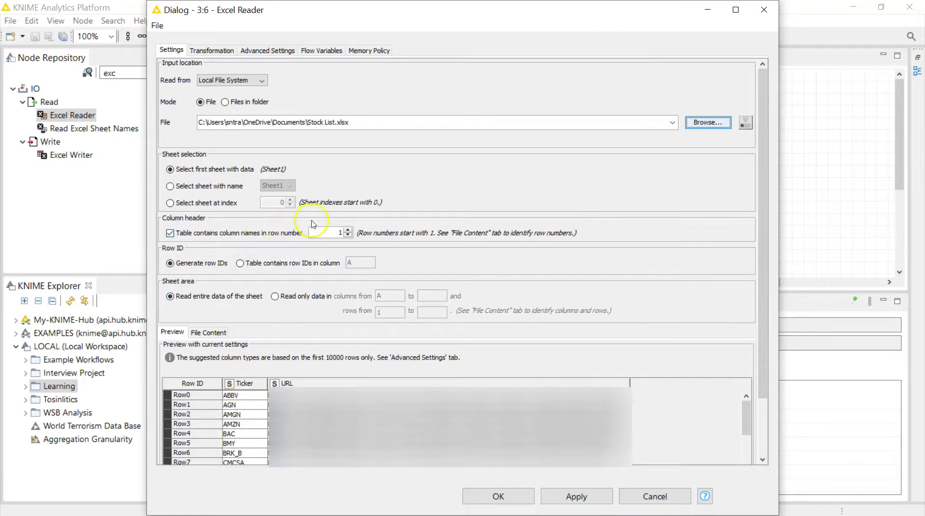
pyautogui.click(515, 496)
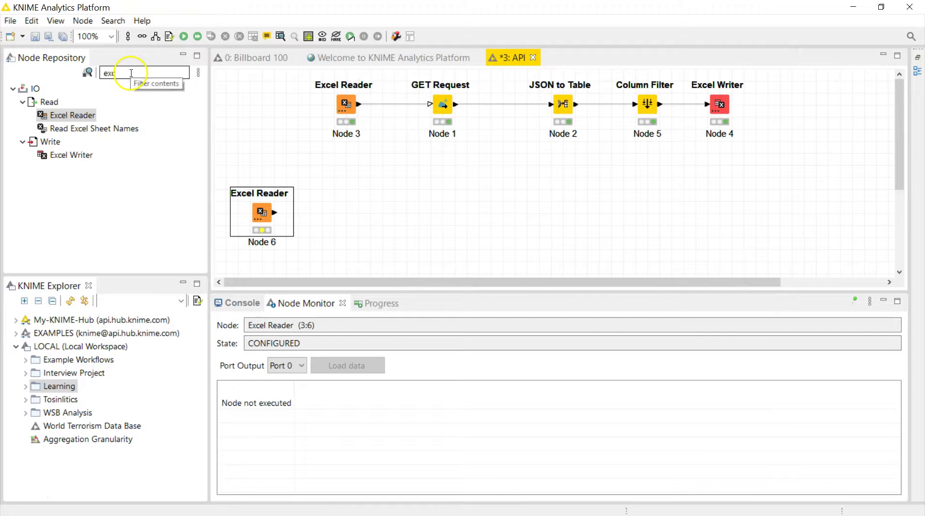
pyautogui.click(104, 58)
# Add a GET Request node and connect the Excel Reader's output to it
pyautogui.click(41, 67)
pyautogui.write('get')
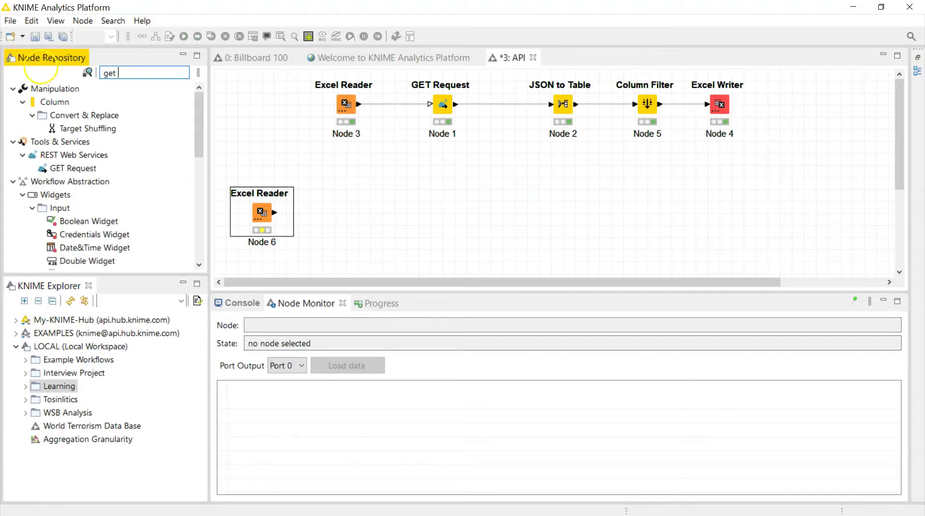
pyautogui.moveTo(62, 169); pyautogui.dragTo(347, 211)
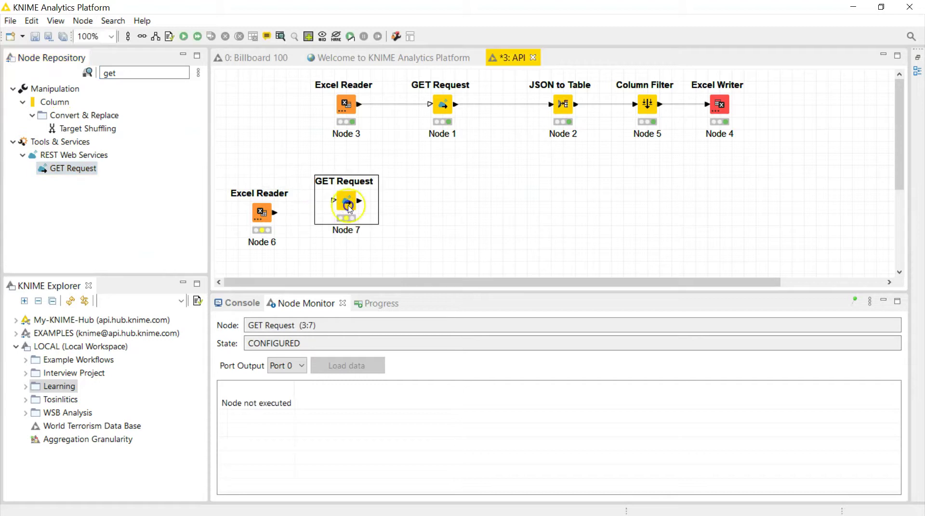
pyautogui.moveTo(287, 217); pyautogui.dragTo(347, 213)
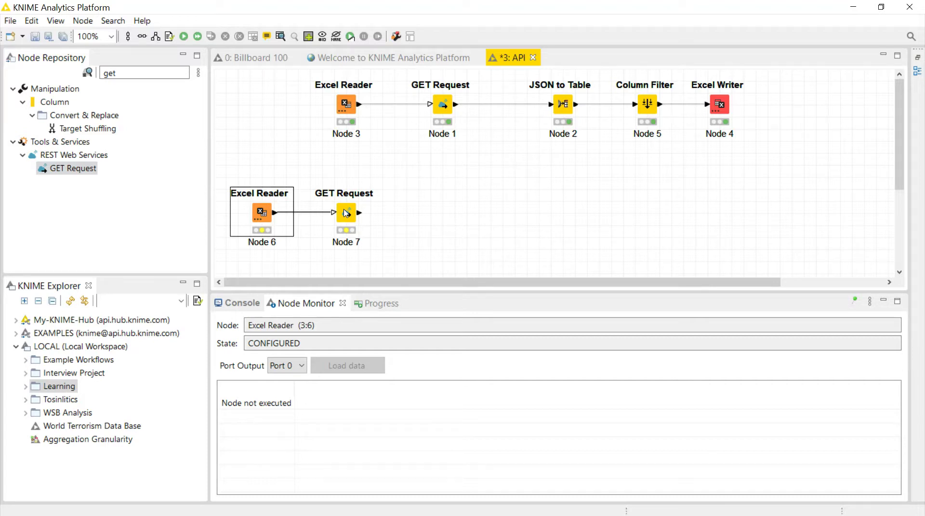
# Configure the GET Request node to take its addresses from the URL column
pyautogui.doubleClick(347, 213)
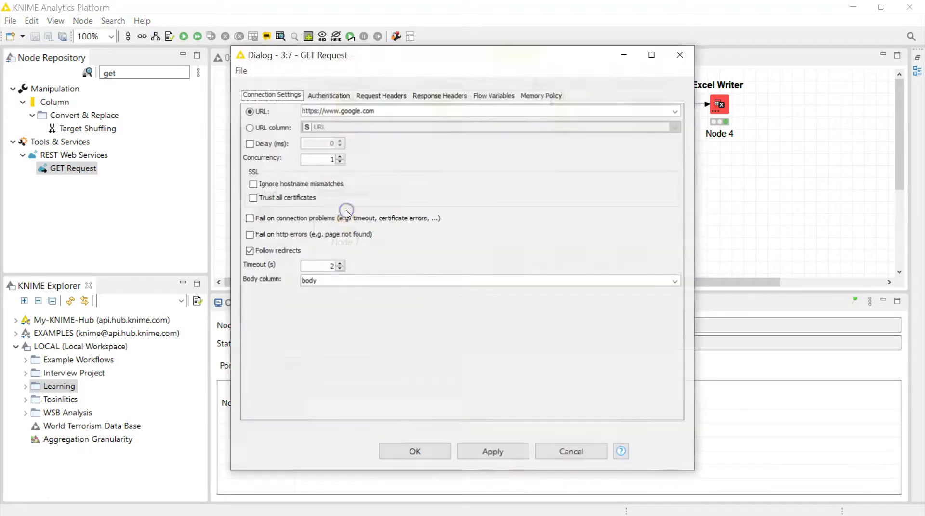
pyautogui.click(250, 127)
pyautogui.click(314, 127)
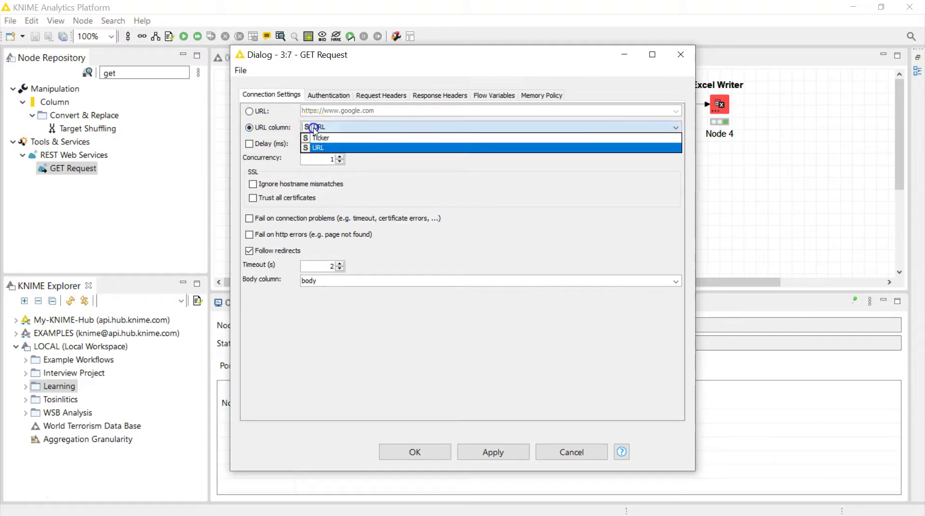
pyautogui.click(331, 148)
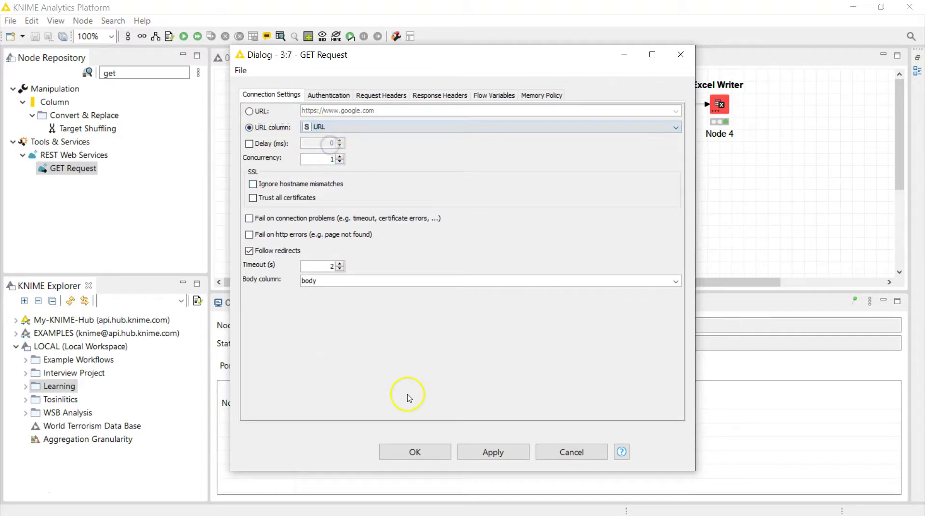
pyautogui.click(423, 455)
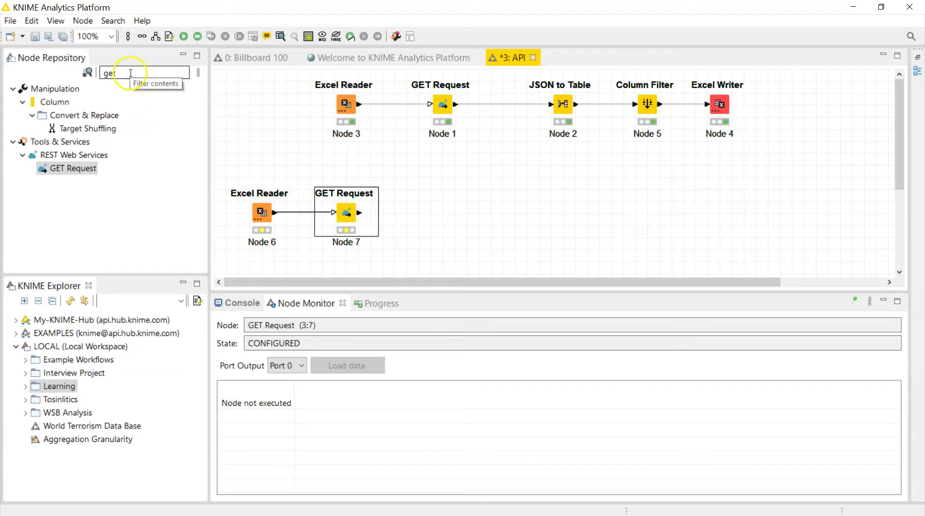
# Add a JSON to Table node after GET Request, connect them, and execute the whole workflow
pyautogui.click(98, 76)
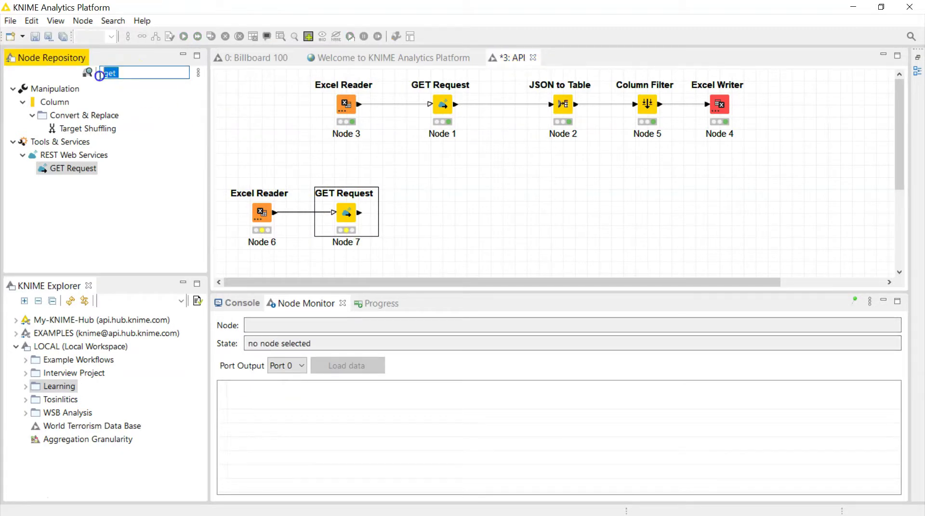
pyautogui.press('BackSpace')
pyautogui.write('jso')
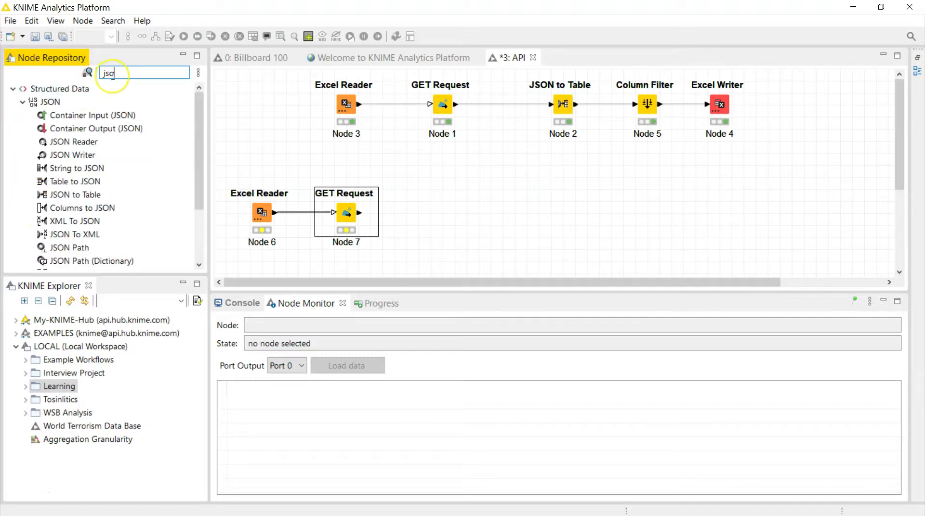
pyautogui.click(71, 196)
pyautogui.moveTo(71, 195); pyautogui.dragTo(466, 203)
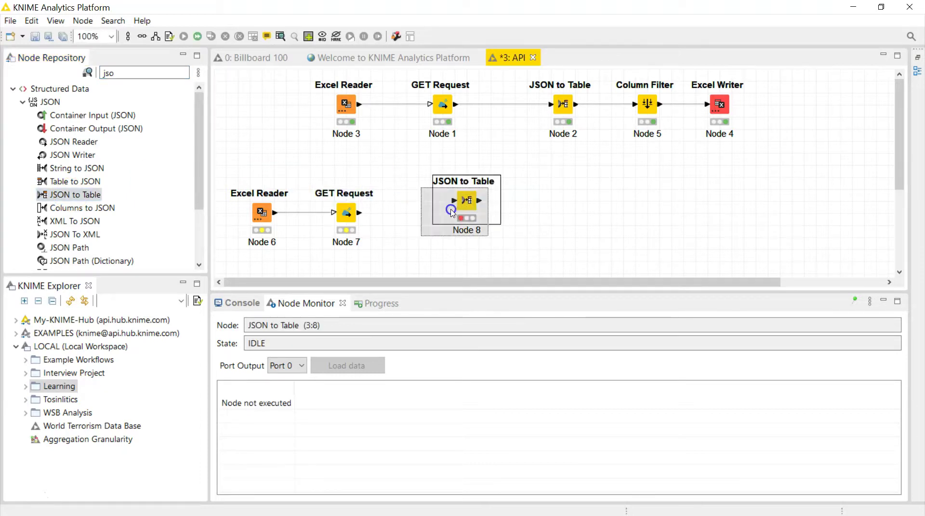
pyautogui.moveTo(359, 213); pyautogui.dragTo(438, 215)
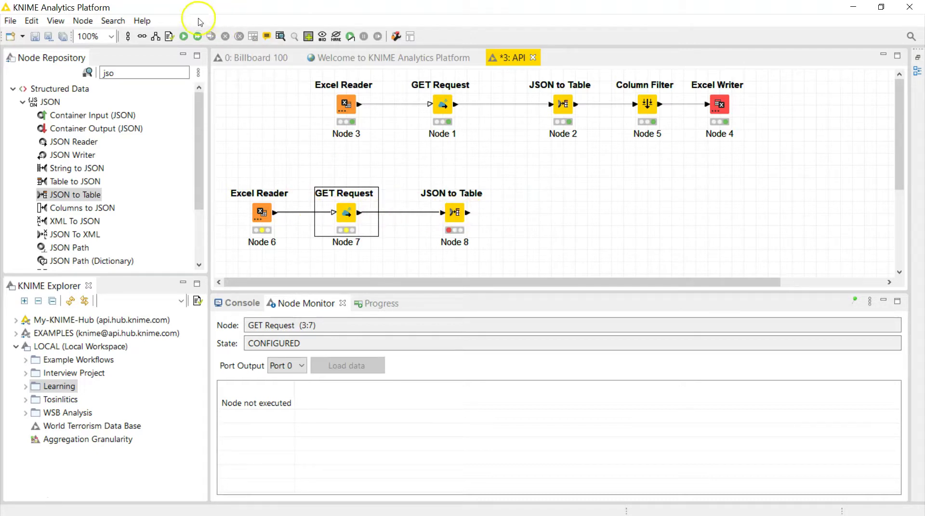
pyautogui.click(197, 37)
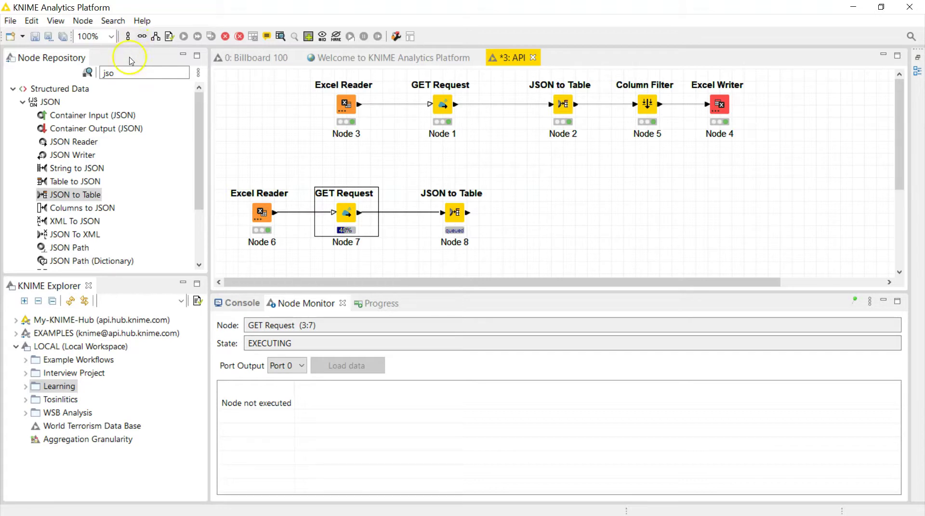
# Replace the node search with a column-filter search while GET Request keeps fetching data
pyautogui.click(122, 70)
pyautogui.press('BackSpace')
pyautogui.press('BackSpace')
pyautogui.press('BackSpace')
pyautogui.write('cel')
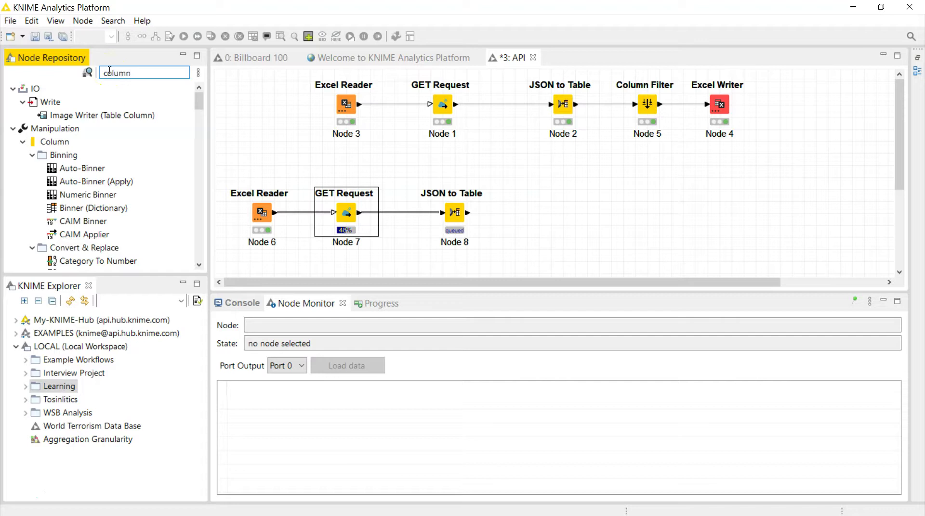
pyautogui.write(' fi')
# Place a Column Filter node, then an Excel Writer node found via 'excel w', after JSON to Table
pyautogui.moveTo(80, 129); pyautogui.dragTo(554, 217)
pyautogui.click(60, 74)
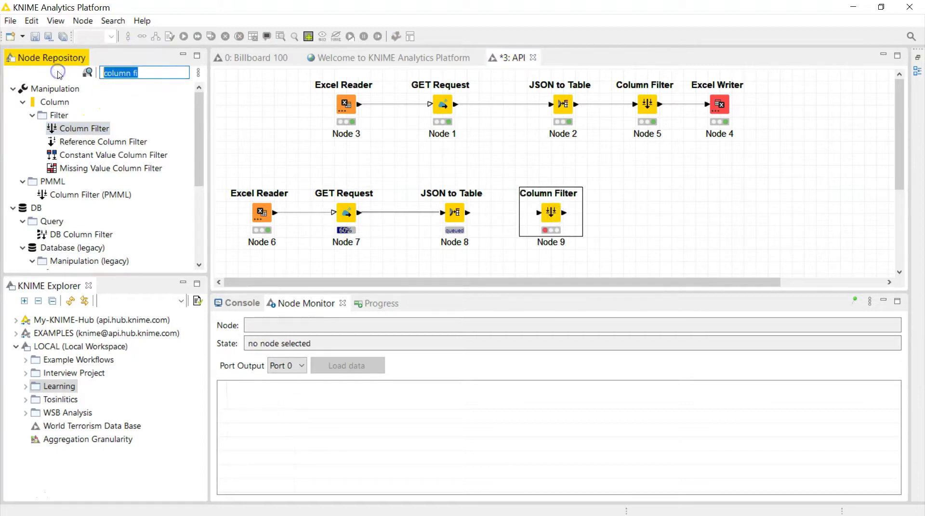
pyautogui.write('excel w')
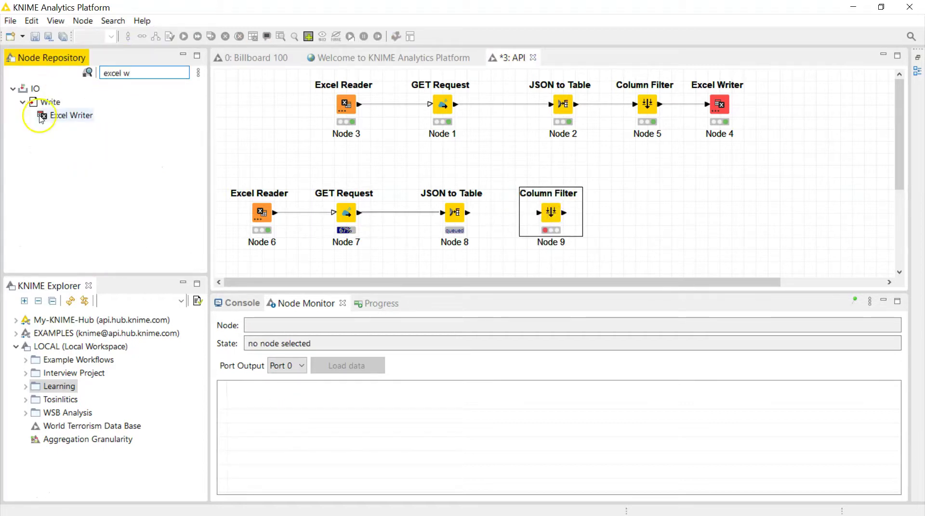
pyautogui.moveTo(60, 115); pyautogui.dragTo(646, 216)
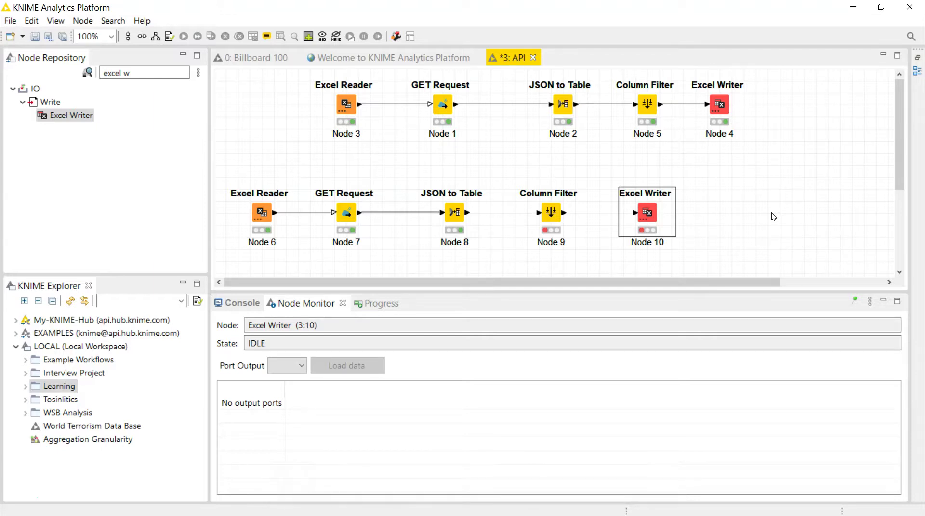
# Look through the GET Request node's fetched results in the Node Monitor
pyautogui.click(347, 216)
pyautogui.click(520, 414)
pyautogui.hscroll(5, 520, 416)
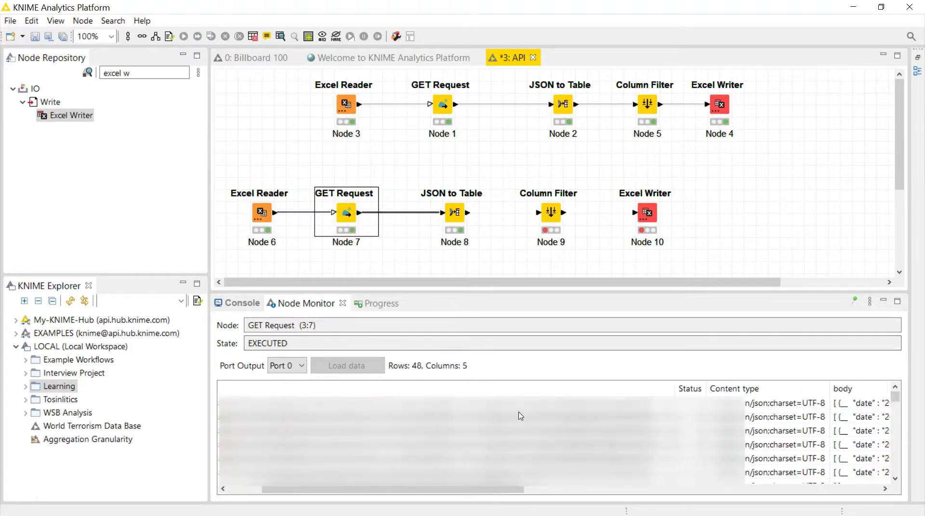
pyautogui.hscroll(2, 520, 415)
pyautogui.hscroll(3, 663, 427)
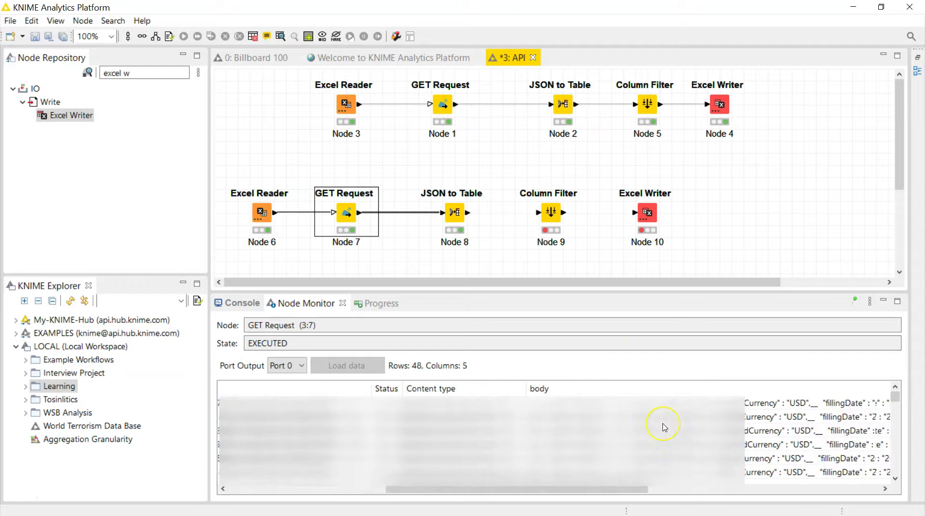
pyautogui.hscroll(8, 664, 427)
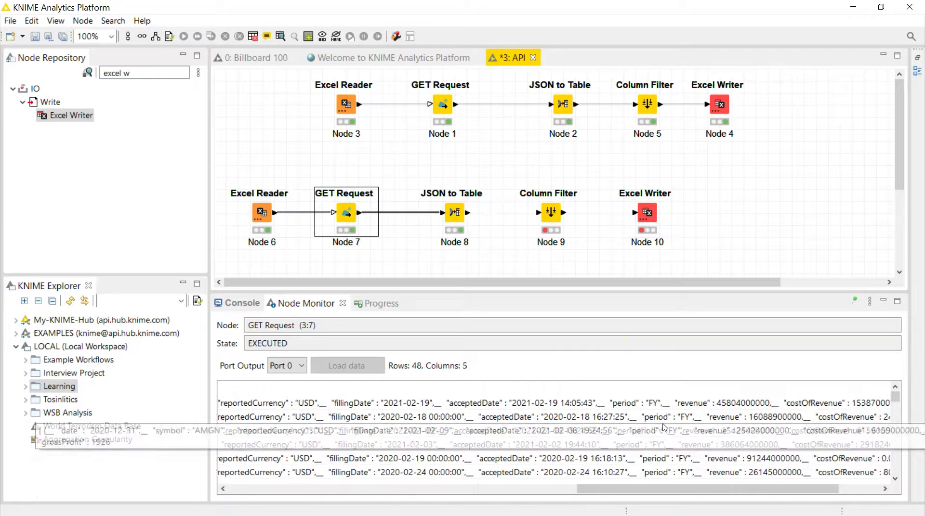
pyautogui.hscroll(-8, 664, 428)
pyautogui.hscroll(-5, 664, 428)
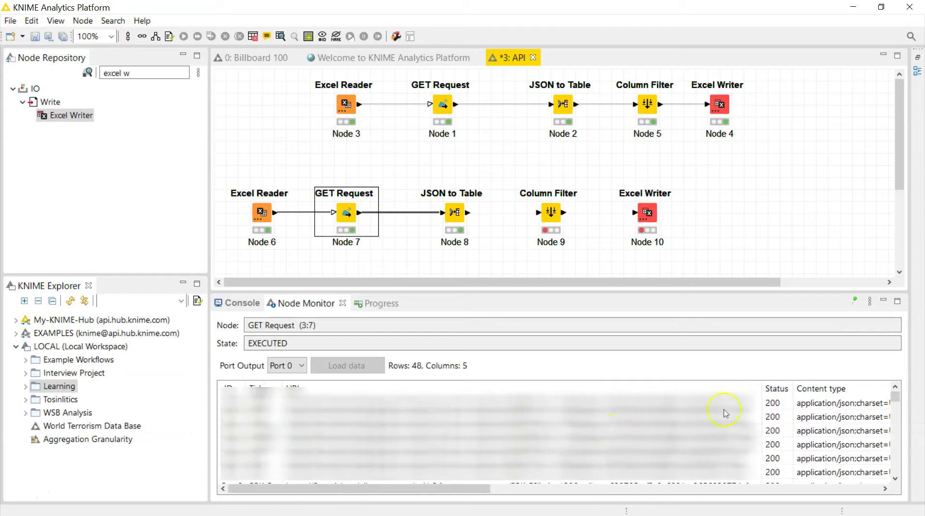
pyautogui.hscroll(8, 747, 409)
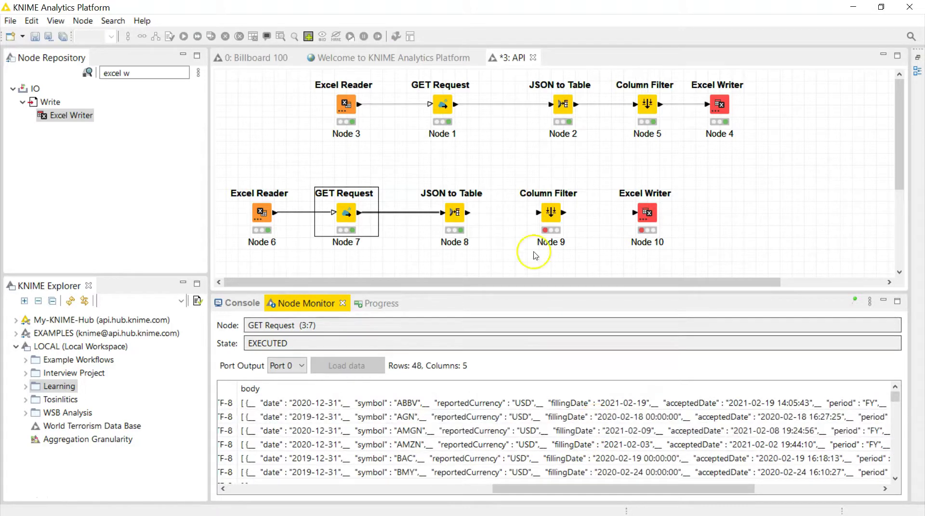
# Review JSON to Table's 48-row, 175-column output and connect it to the Column Filter
pyautogui.click(453, 214)
pyautogui.hscroll(5, 527, 445)
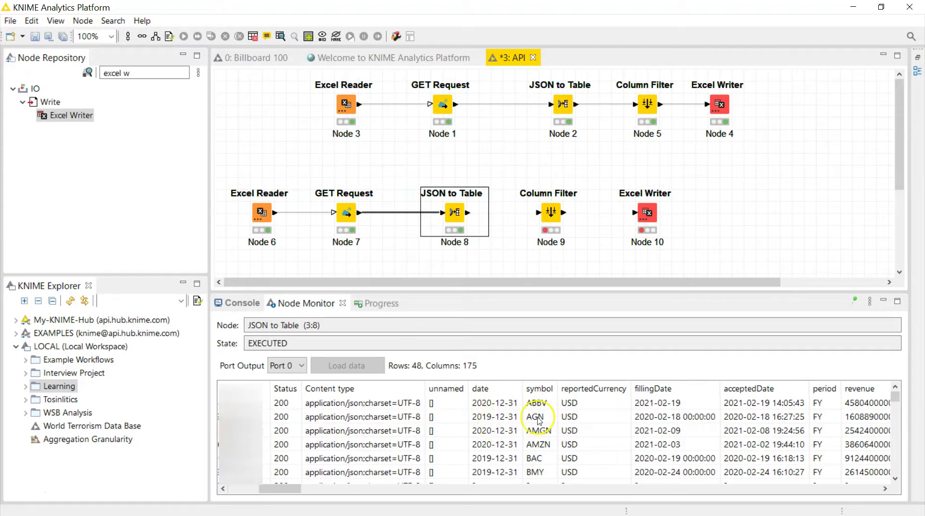
pyautogui.hscroll(1, 656, 404)
pyautogui.hscroll(2, 659, 404)
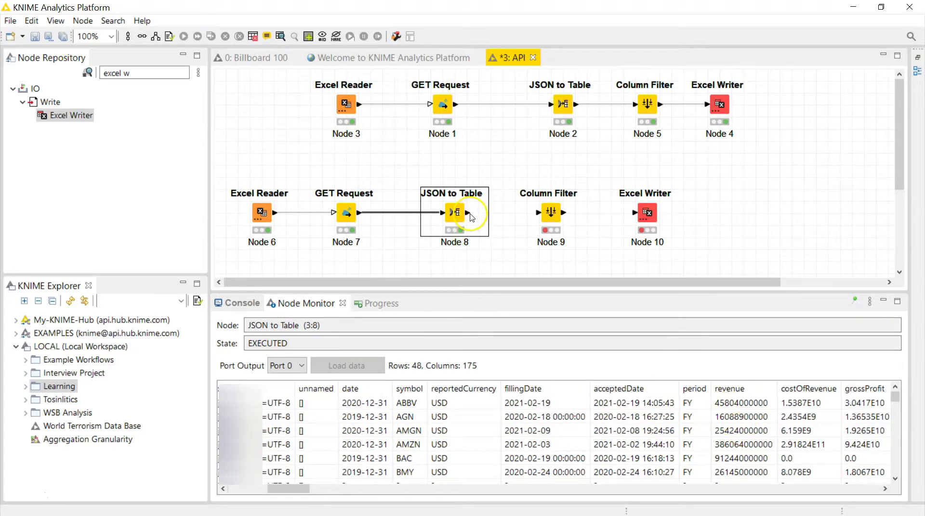
pyautogui.moveTo(471, 216); pyautogui.dragTo(534, 216)
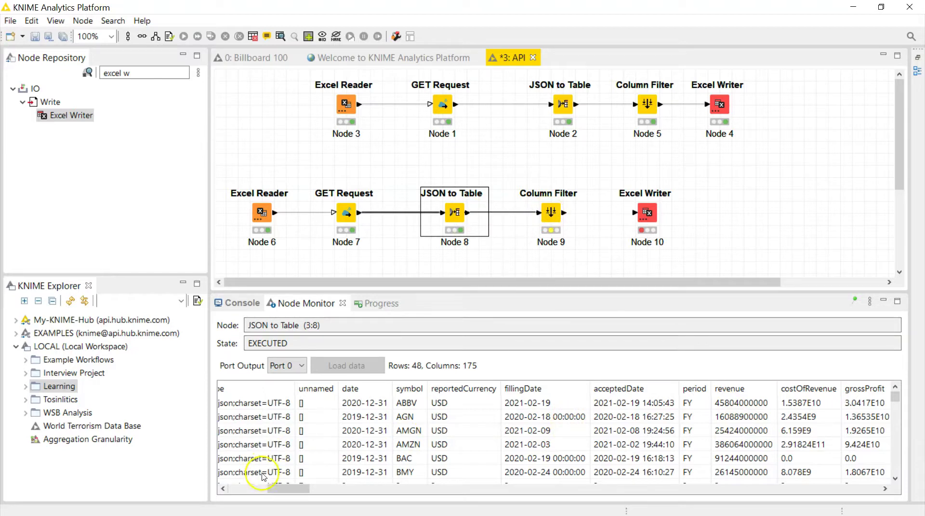
pyautogui.moveTo(275, 489); pyautogui.dragTo(782, 488)
pyautogui.moveTo(696, 508); pyautogui.dragTo(227, 499)
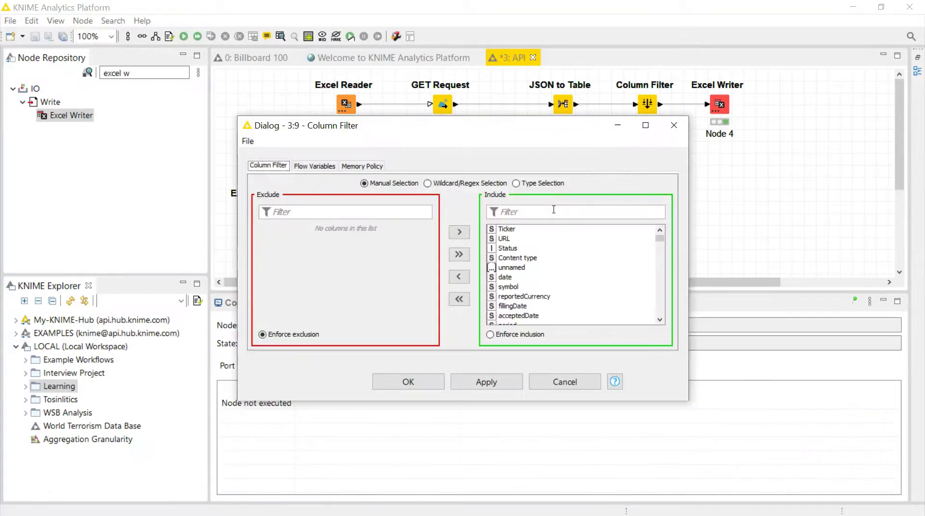
# Exclude the URL, Status, Content type and unnamed columns in the Column Filter
pyautogui.click(510, 231)
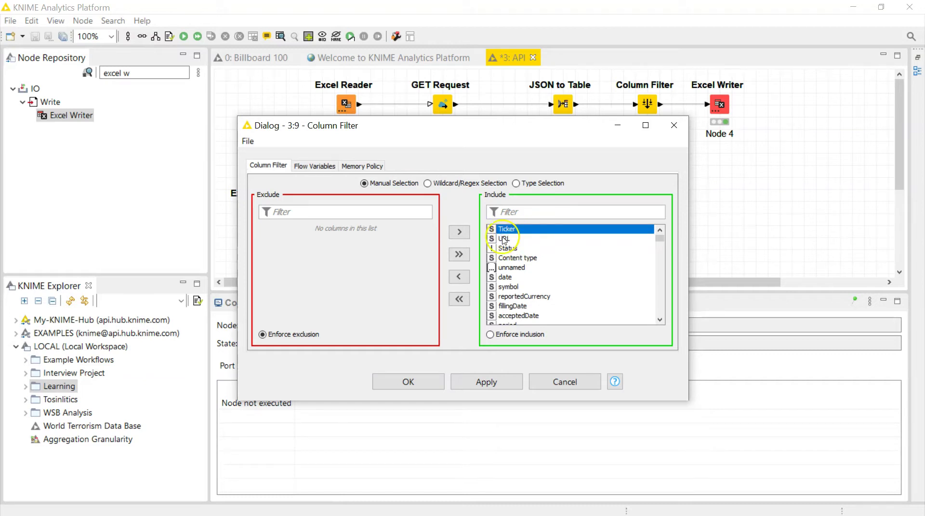
pyautogui.click(509, 239)
pyautogui.keyDown('shift'); pyautogui.click(501, 248); pyautogui.keyUp('shift')
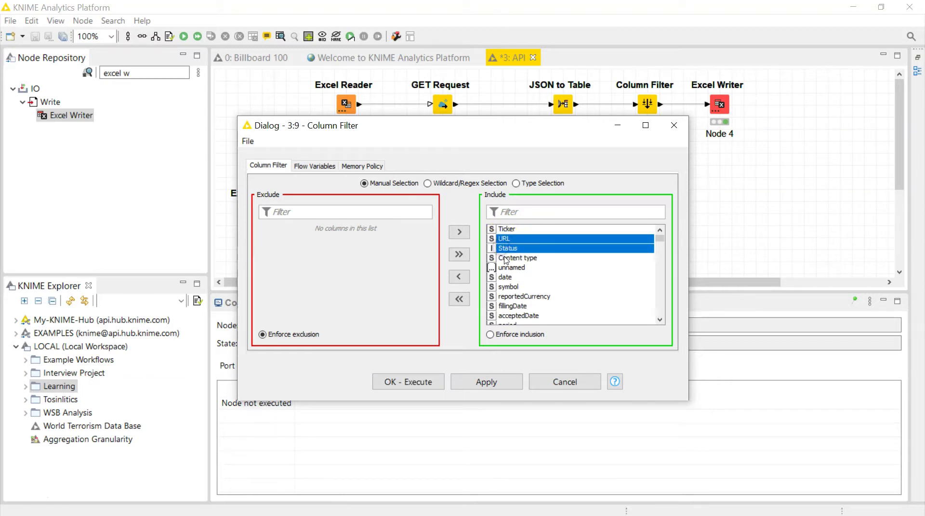
pyautogui.keyDown('shift'); pyautogui.click(502, 258); pyautogui.keyUp('shift')
pyautogui.keyDown('shift'); pyautogui.click(503, 268); pyautogui.keyUp('shift')
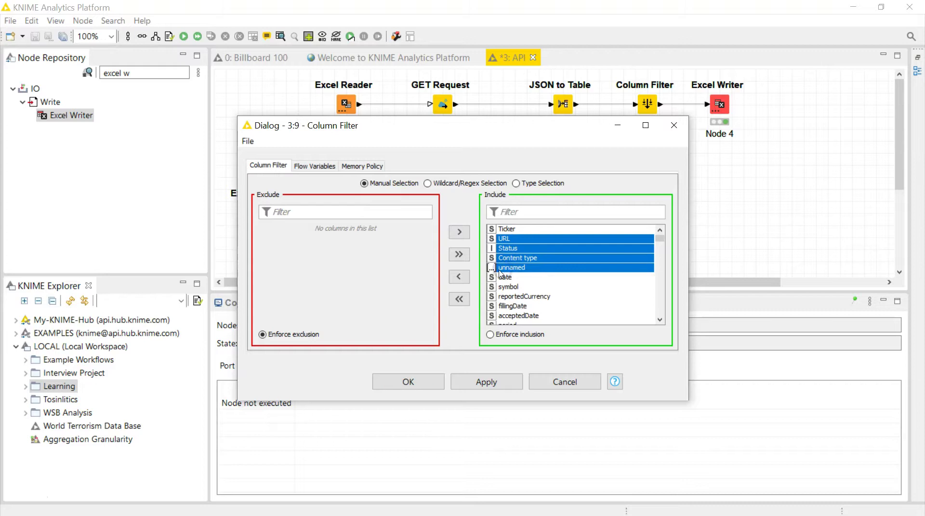
pyautogui.click(454, 277)
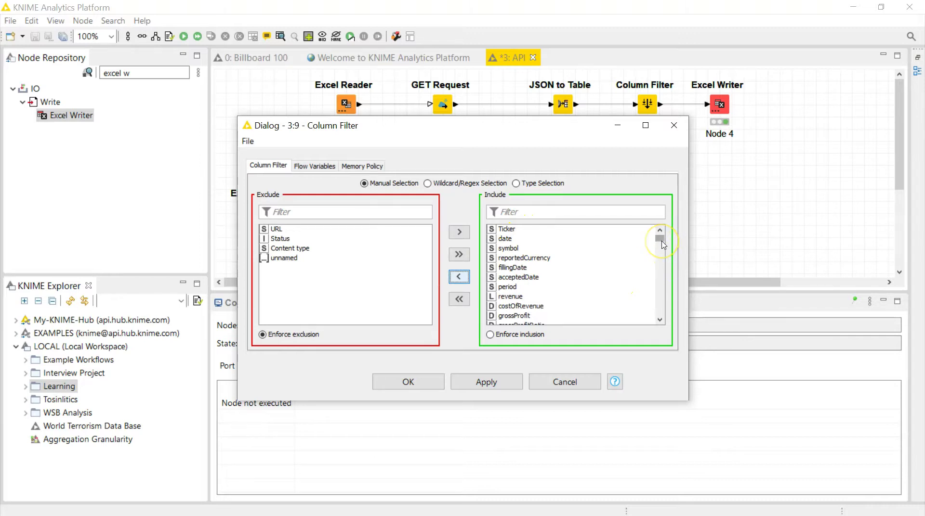
# Exclude finalLink and all duplicated (#1)–(#4) columns, then confirm the filter settings
pyautogui.moveTo(662, 242); pyautogui.dragTo(666, 256)
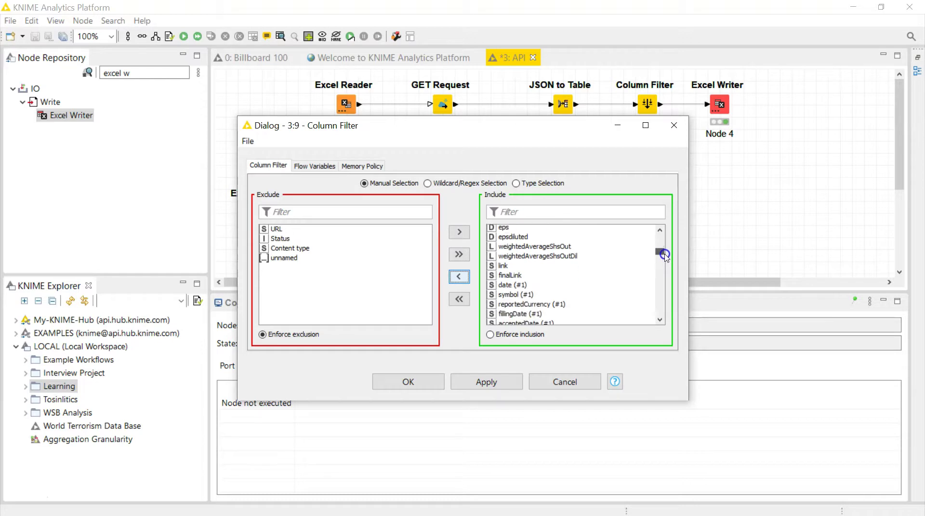
pyautogui.click(518, 266)
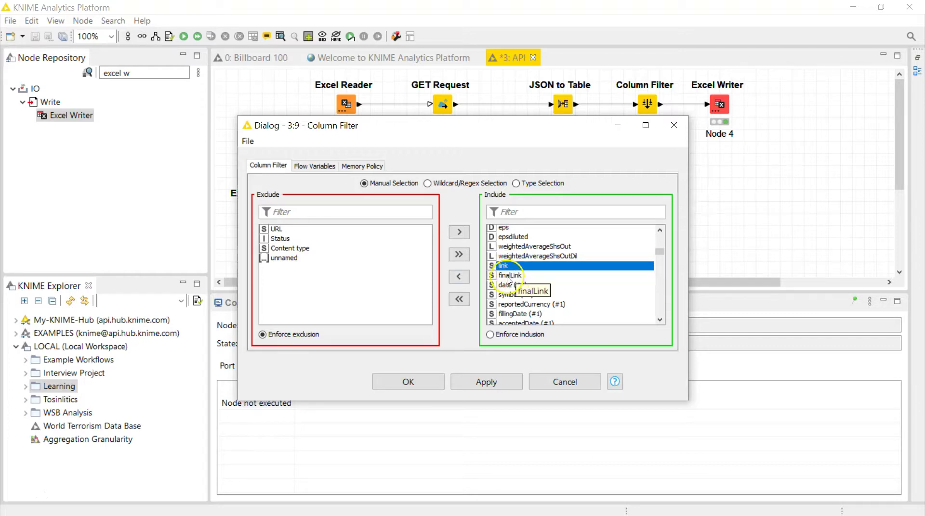
pyautogui.click(507, 277)
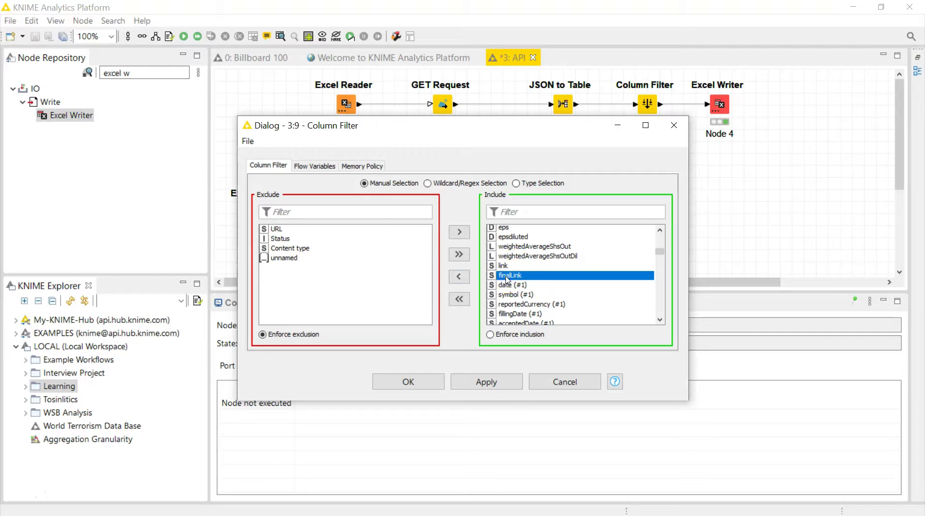
pyautogui.hotkey('shift', 'Down')
pyautogui.hotkey('shift', 'Down')
pyautogui.hotkey('shift', 'Down')
pyautogui.hotkey('shift', 'Down')
pyautogui.hotkey('shift', 'Down')
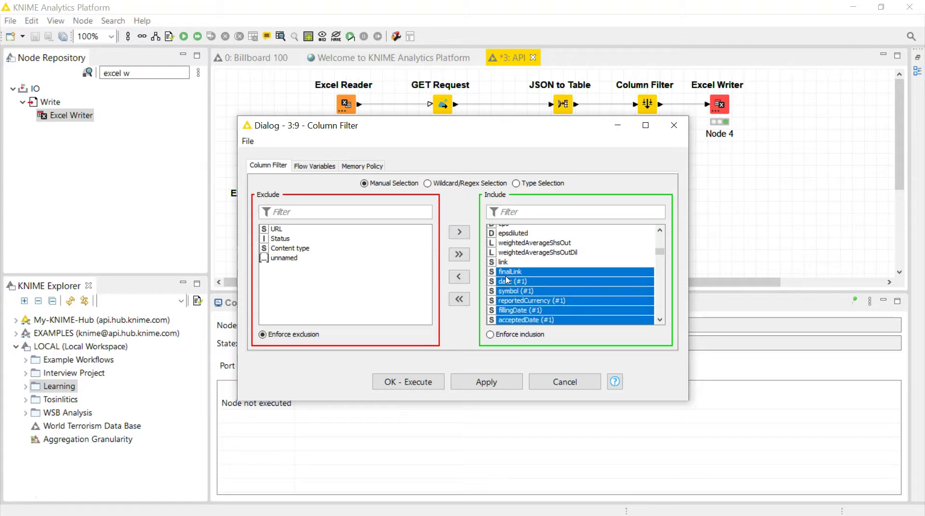
pyautogui.hotkey('shift', 'Down')
pyautogui.hotkey('shift', 'Down')
pyautogui.hotkey('shift', 'Down')
pyautogui.hotkey('shift', 'Down')
pyautogui.hotkey('shift', 'Down')
pyautogui.hotkey('shift', 'Down')
pyautogui.hotkey('shift', 'Down')
pyautogui.hotkey('shift', 'Down')
pyautogui.hotkey('shift', 'Down')
pyautogui.hotkey('shift', 'Down')
pyautogui.hotkey('shift', 'Down')
pyautogui.hotkey('shift', 'Down')
pyautogui.hotkey('shift', 'Down')
pyautogui.hotkey('shift', 'Down')
pyautogui.hotkey('shift', 'Down')
pyautogui.hotkey('shift', 'Down')
pyautogui.hotkey('shift', 'Down')
pyautogui.hotkey('shift', 'Down')
pyautogui.hotkey('shift', 'Down')
pyautogui.hotkey('shift', 'Down')
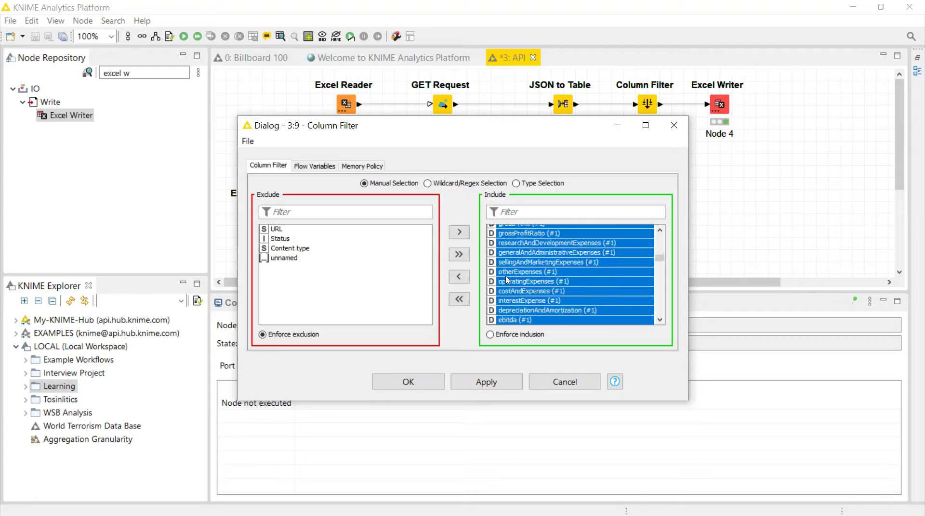
pyautogui.hotkey('shift', 'Down')
pyautogui.hotkey('shift', 'Down')
pyautogui.hotkey('shift', 'Down')
pyautogui.hotkey('shift', 'Down')
pyautogui.hotkey('shift', 'Down')
pyautogui.hotkey('shift', 'Down')
pyautogui.hotkey('shift', 'Down')
pyautogui.hotkey('shift', 'Down')
pyautogui.hotkey('shift', 'Down')
pyautogui.hotkey('shift', 'Down')
pyautogui.hotkey('shift', 'Down')
pyautogui.hotkey('shift', 'Down')
pyautogui.hotkey('shift', 'Down')
pyautogui.hotkey('shift', 'Down')
pyautogui.hotkey('shift', 'Down')
pyautogui.hotkey('shift', 'Down')
pyautogui.hotkey('shift', 'Down')
pyautogui.hotkey('shift', 'Down')
pyautogui.hotkey('shift', 'Down')
pyautogui.hotkey('shift', 'Down')
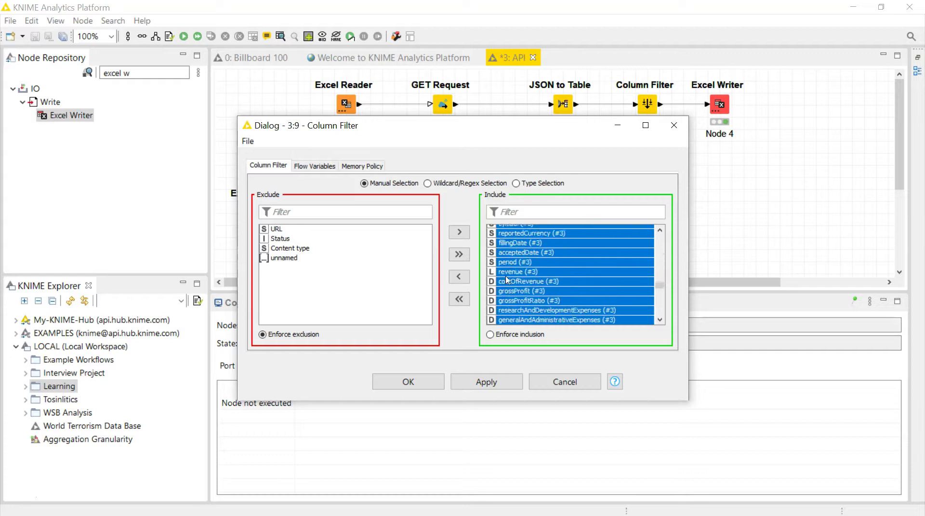
pyautogui.scroll(-10, 507, 280)
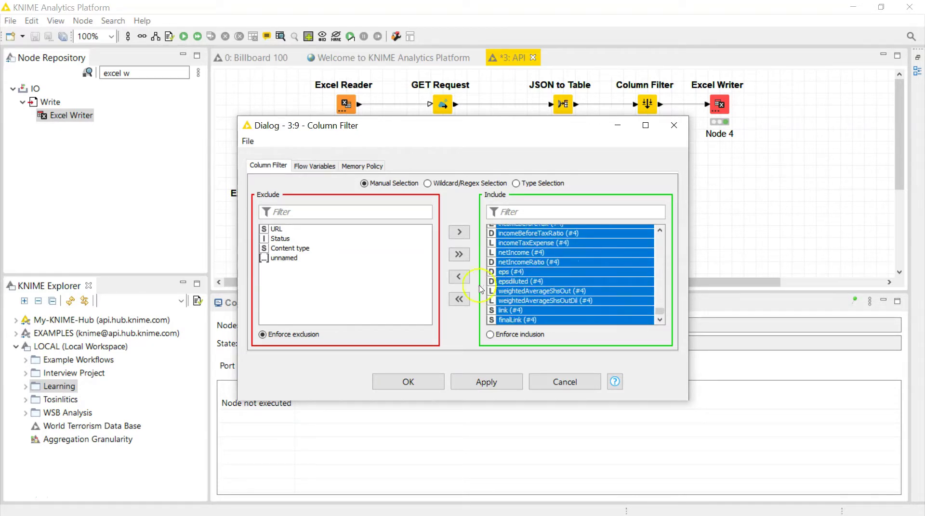
pyautogui.click(457, 277)
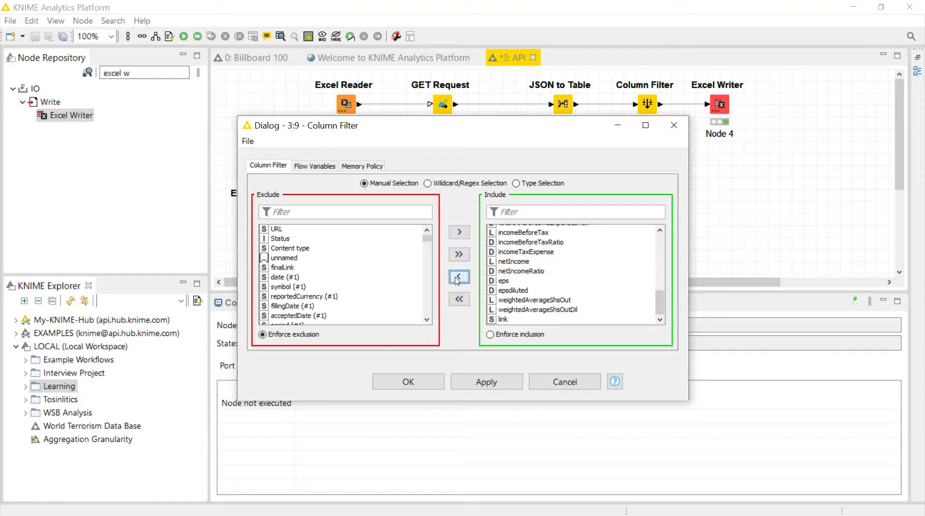
pyautogui.click(403, 382)
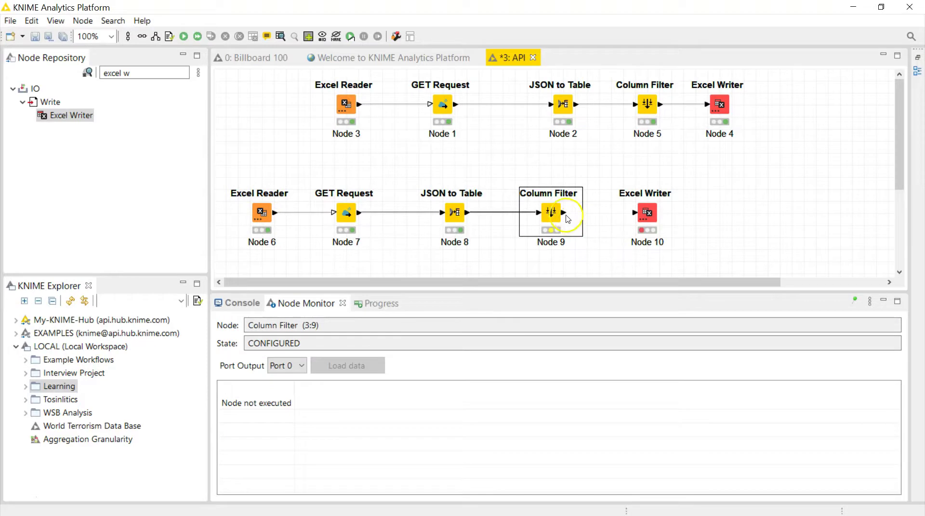
# Connect Column Filter to Excel Writer and set its output to '2020 Income Statements' in Documents
pyautogui.moveTo(561, 212); pyautogui.dragTo(650, 213)
pyautogui.doubleClick(648, 212)
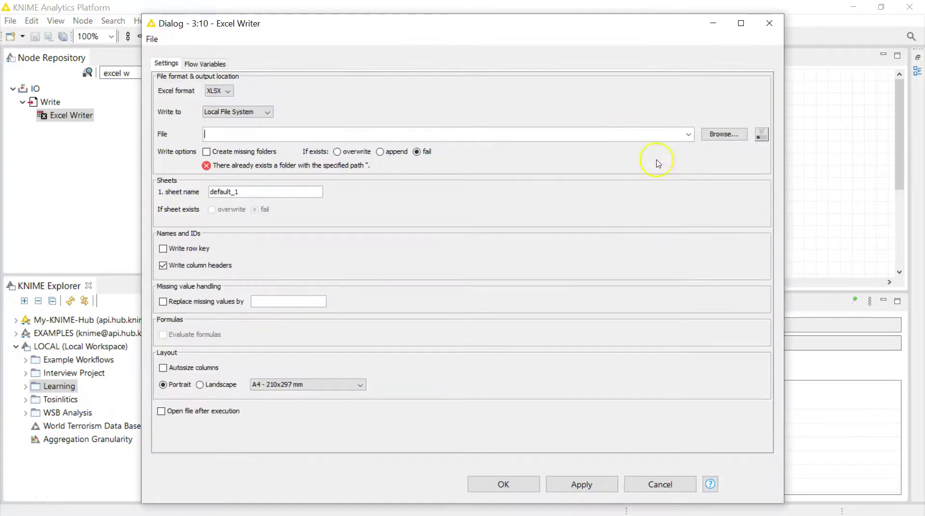
pyautogui.click(716, 134)
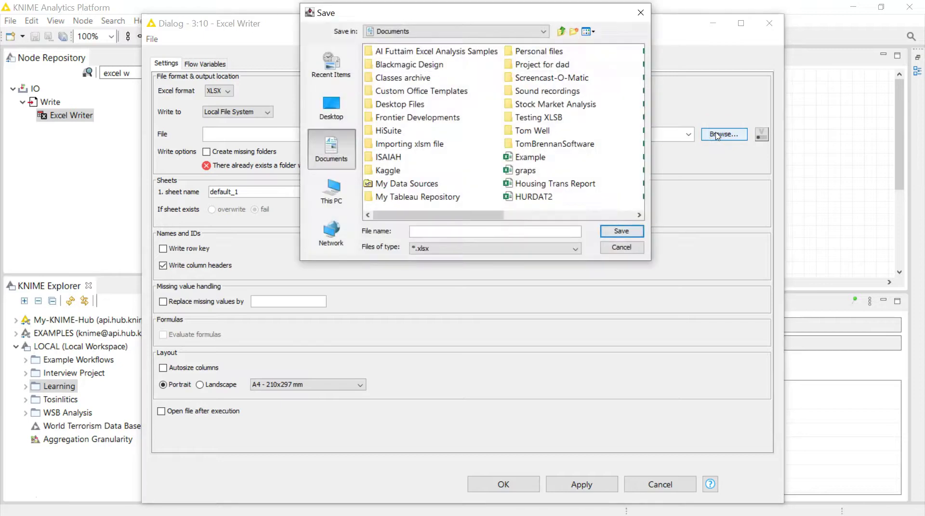
pyautogui.click(448, 231)
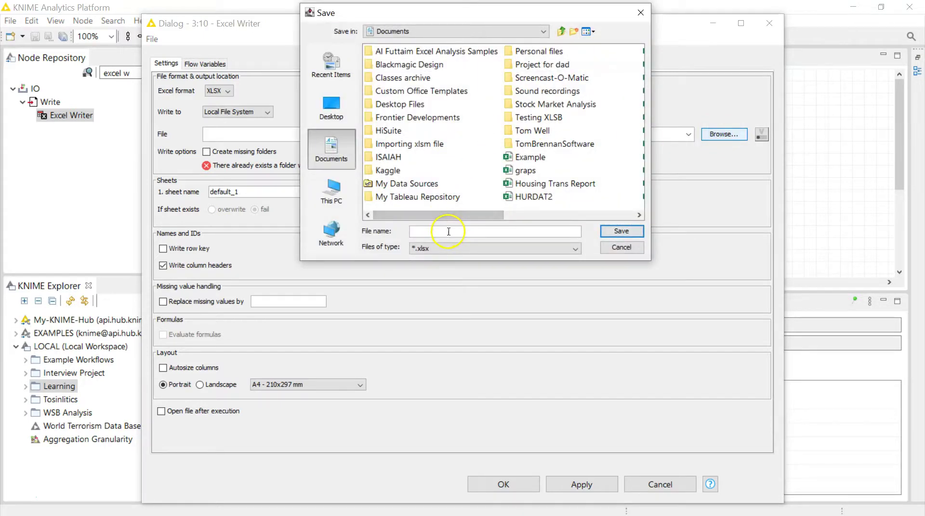
pyautogui.write('2020 Income Statements')
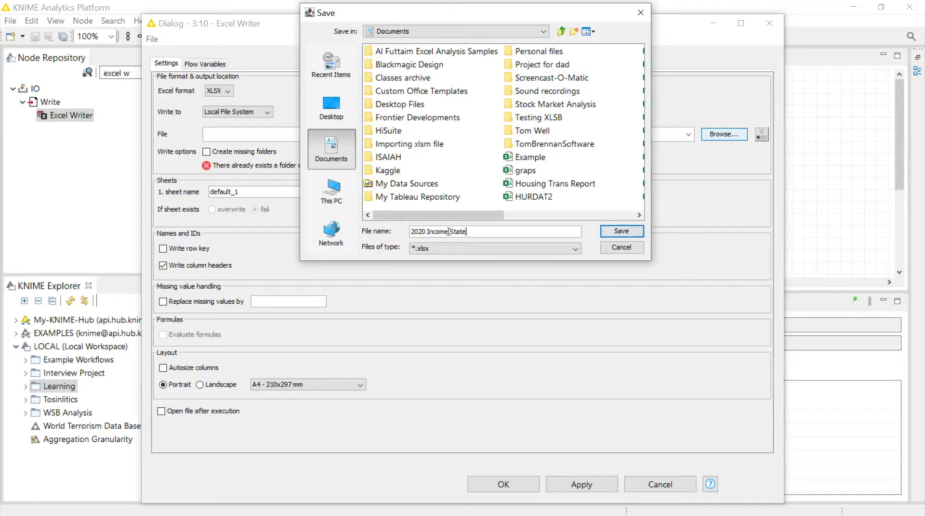
pyautogui.click(611, 232)
pyautogui.click(503, 484)
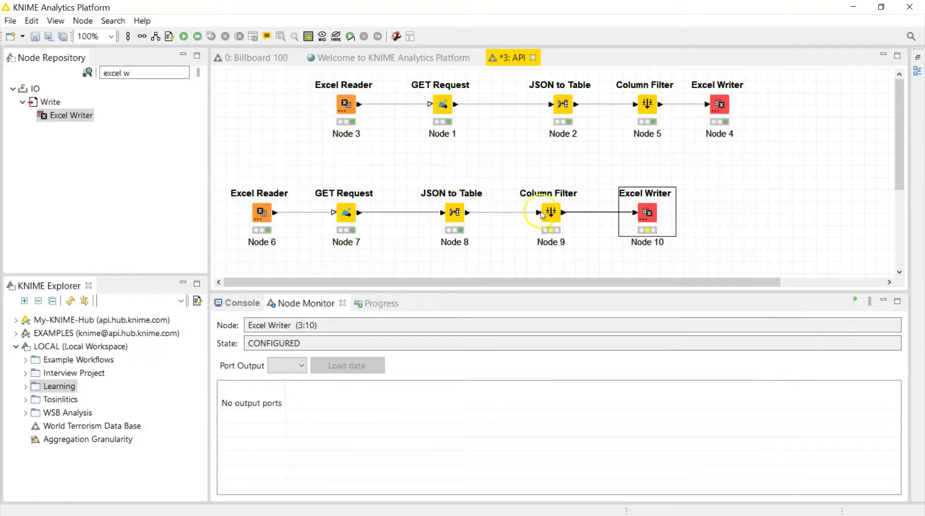
# Execute the workflow and open '2020 Income Statements' from Documents in Excel
pyautogui.click(197, 36)
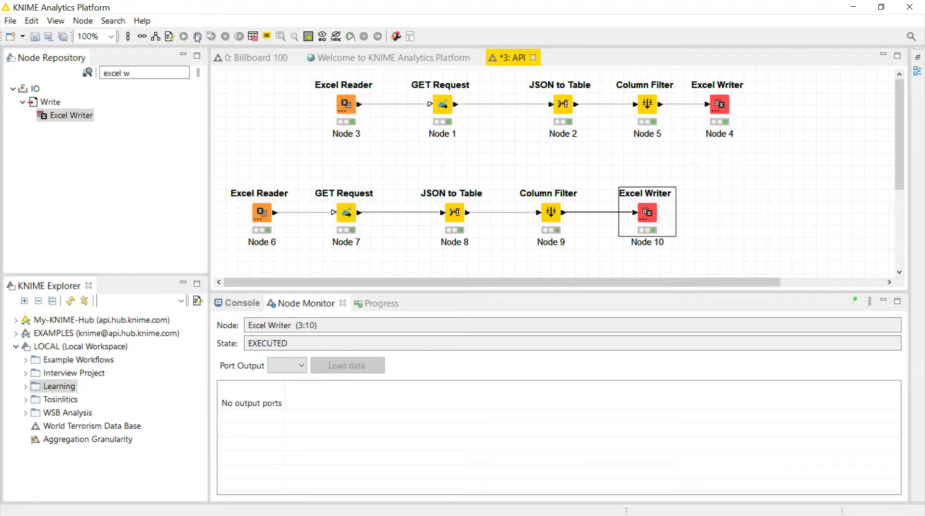
pyautogui.moveTo(186, 501)
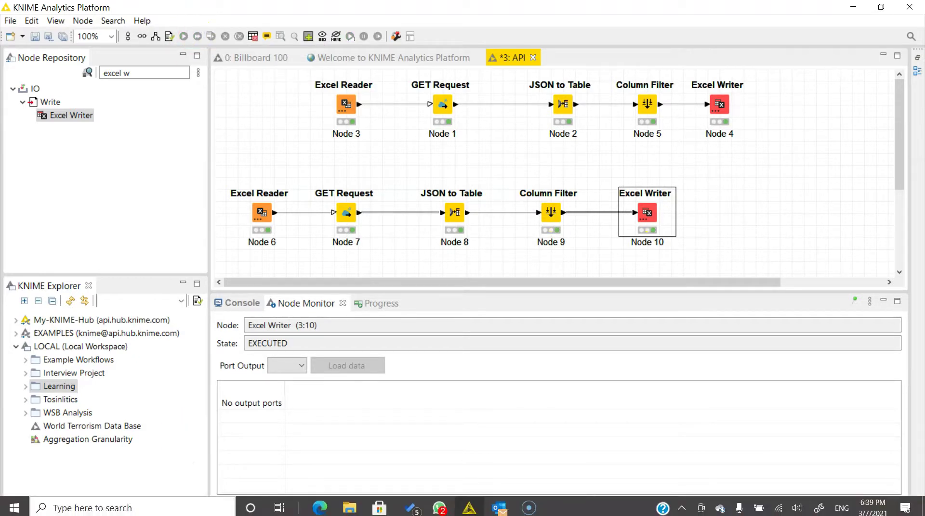
pyautogui.moveTo(349, 508)
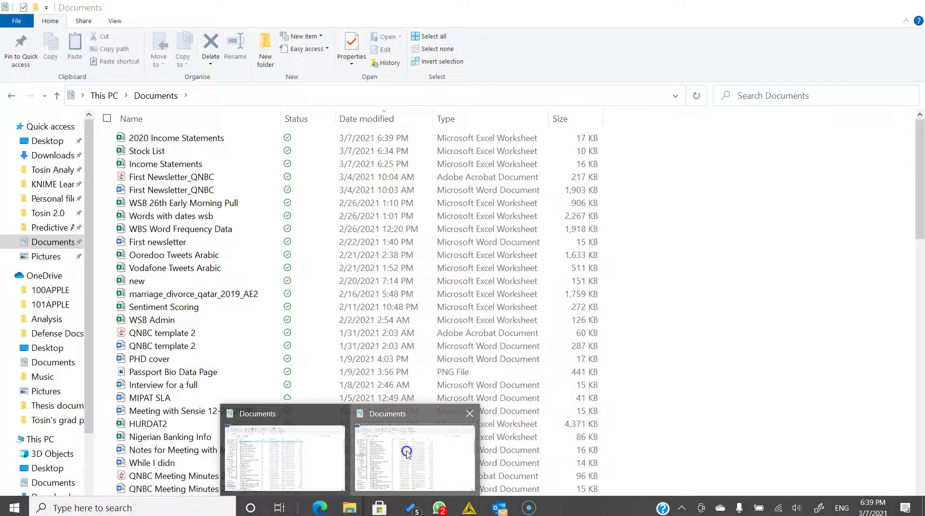
pyautogui.click(408, 454)
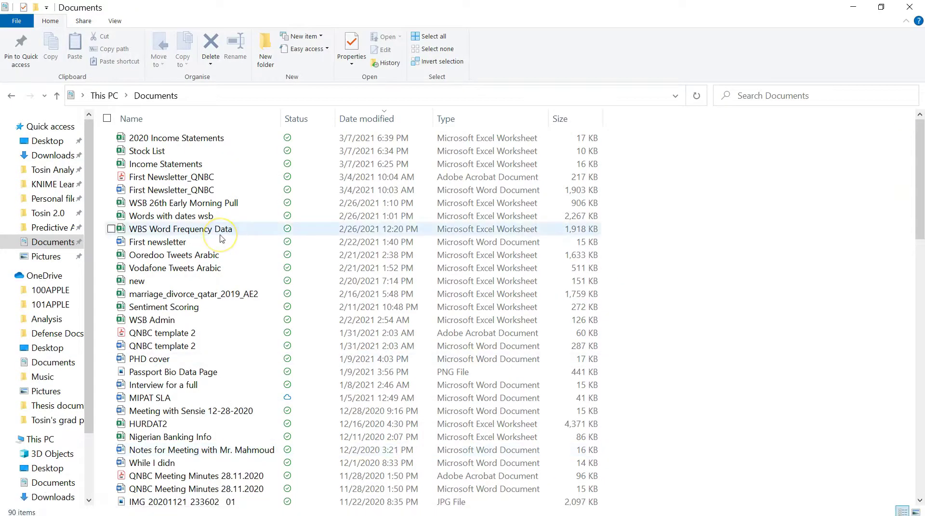
pyautogui.doubleClick(176, 144)
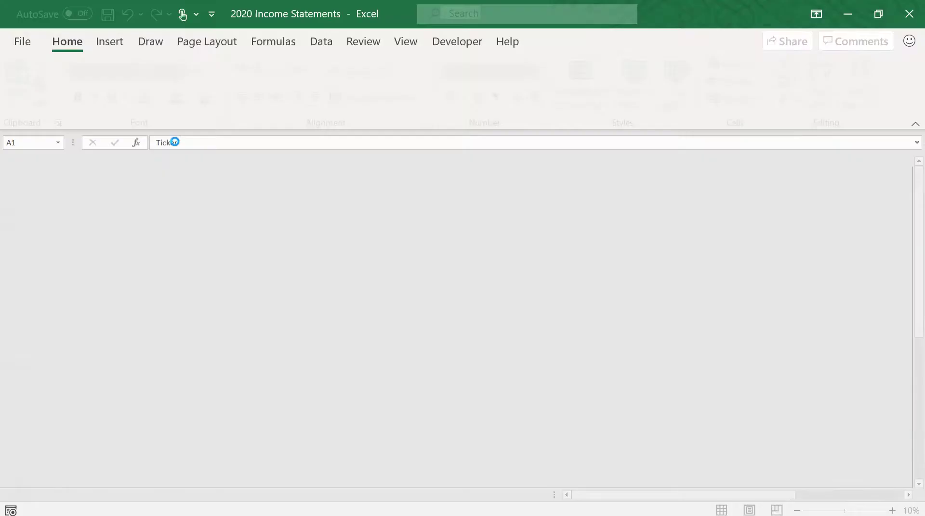
# Check the date values in B4 and B16 and read across the column headers
pyautogui.scroll(-10, 50, 219)
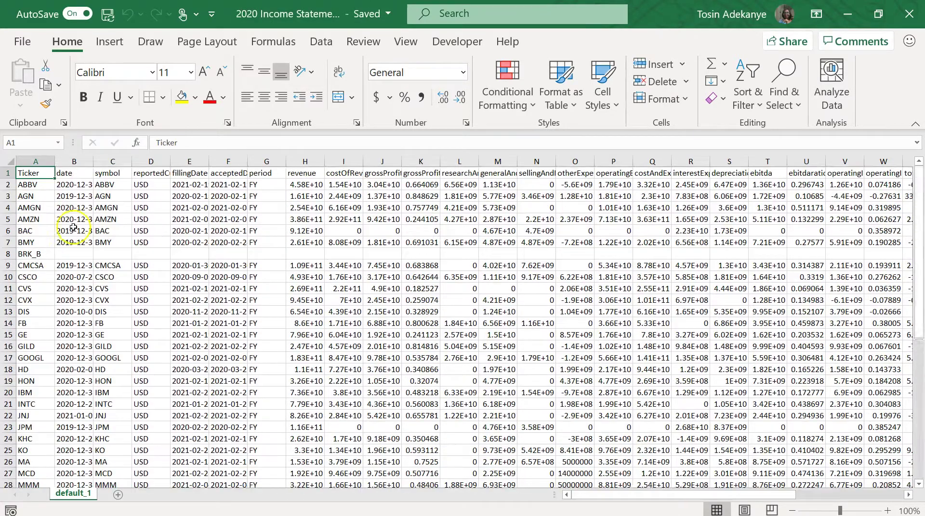
pyautogui.click(87, 208)
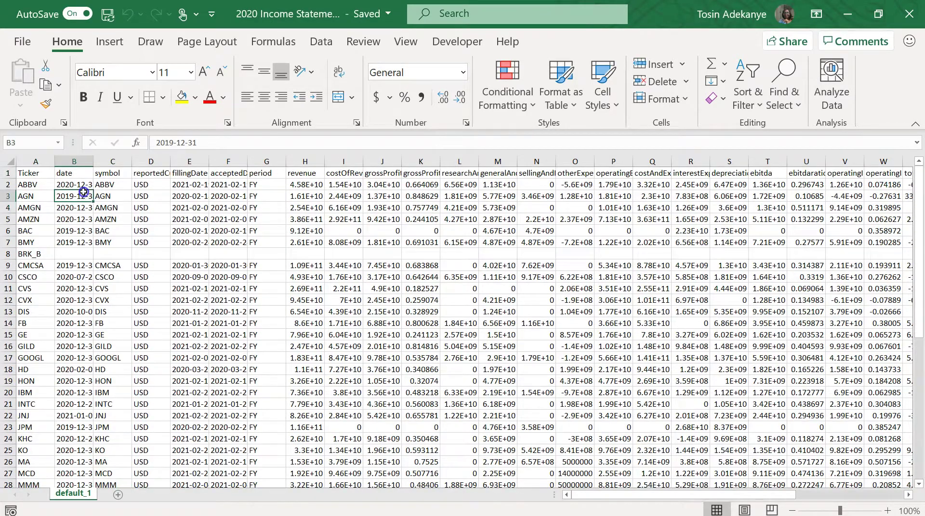
pyautogui.click(75, 351)
pyautogui.hscroll(5, 311, 290)
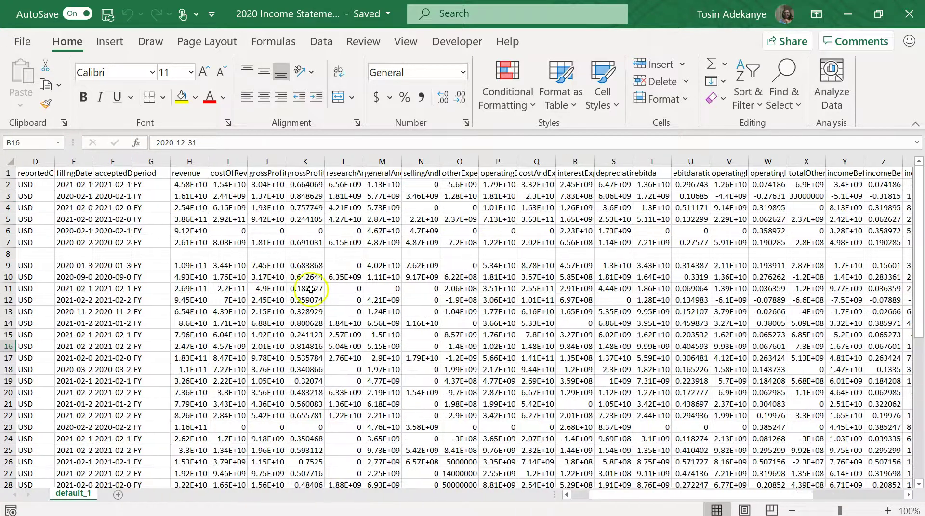
pyautogui.click(157, 175)
pyautogui.press('Right')
pyautogui.press('Right')
pyautogui.press('Right')
pyautogui.press('Right')
pyautogui.press('Right')
pyautogui.press('Right')
pyautogui.press('Right')
pyautogui.press('Right')
pyautogui.press('Right')
pyautogui.press('Right')
pyautogui.press('Right')
pyautogui.hscroll(6, 36, 215)
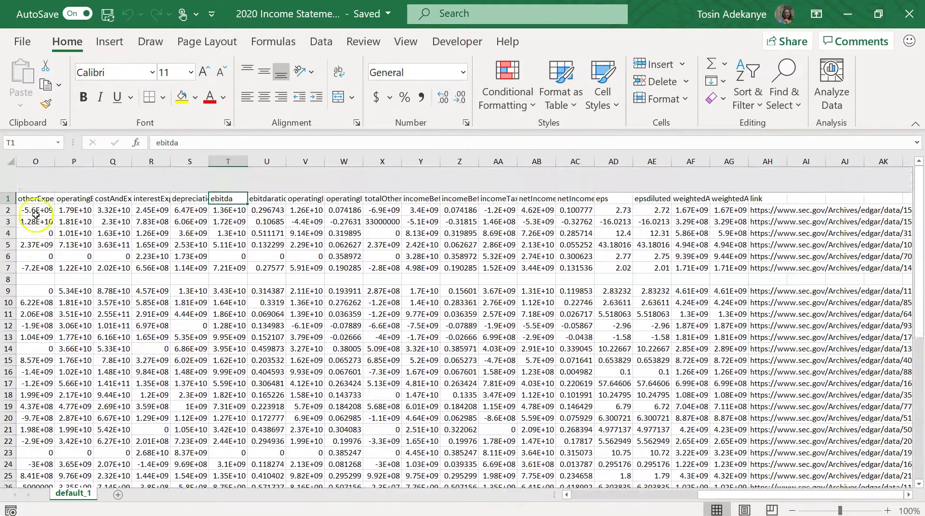
pyautogui.hscroll(8, 36, 215)
pyautogui.hscroll(-15, 179, 174)
# Confirm BRK_B's row in A8 is empty, then scroll down to the last data row, 49
pyautogui.hotkey('ctrl', 'Home')
pyautogui.press('Down')
pyautogui.press('Down')
pyautogui.press('Down')
pyautogui.press('Down')
pyautogui.press('Down')
pyautogui.press('Down')
pyautogui.press('Down')
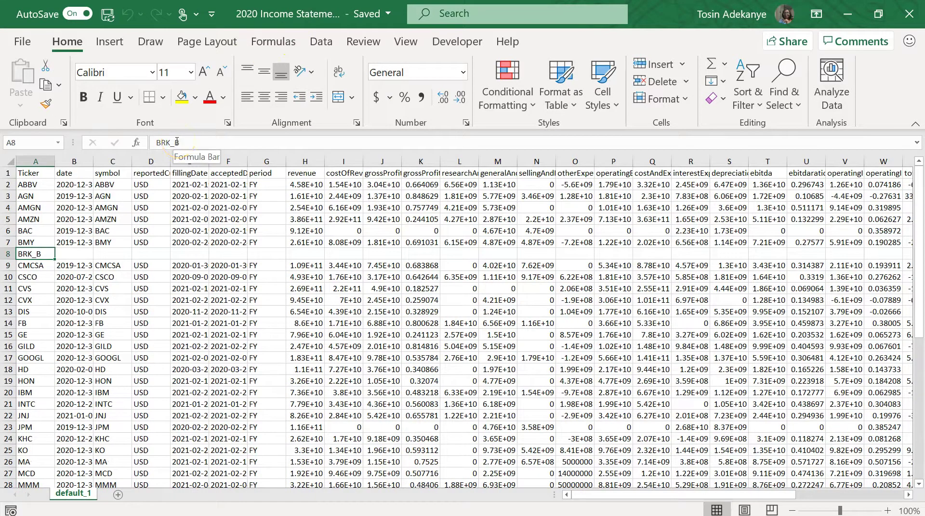
pyautogui.click(81, 254)
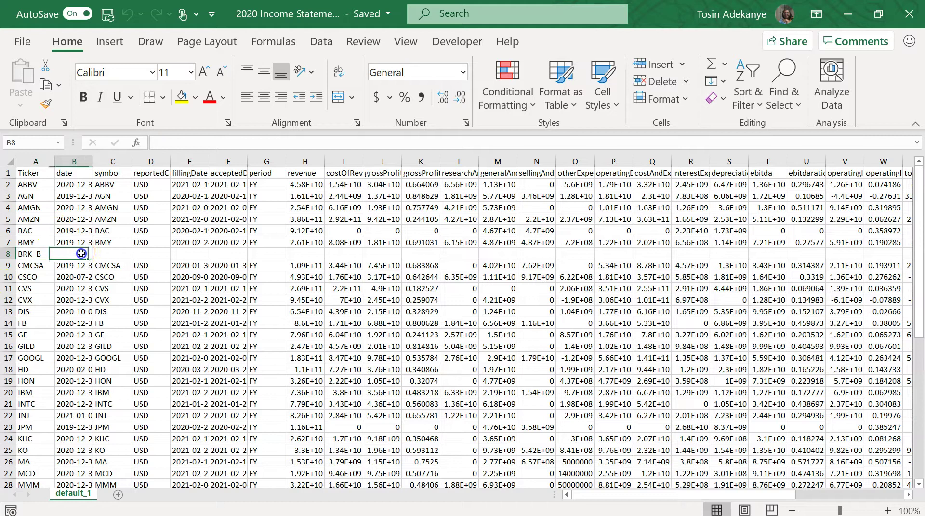
pyautogui.click(37, 254)
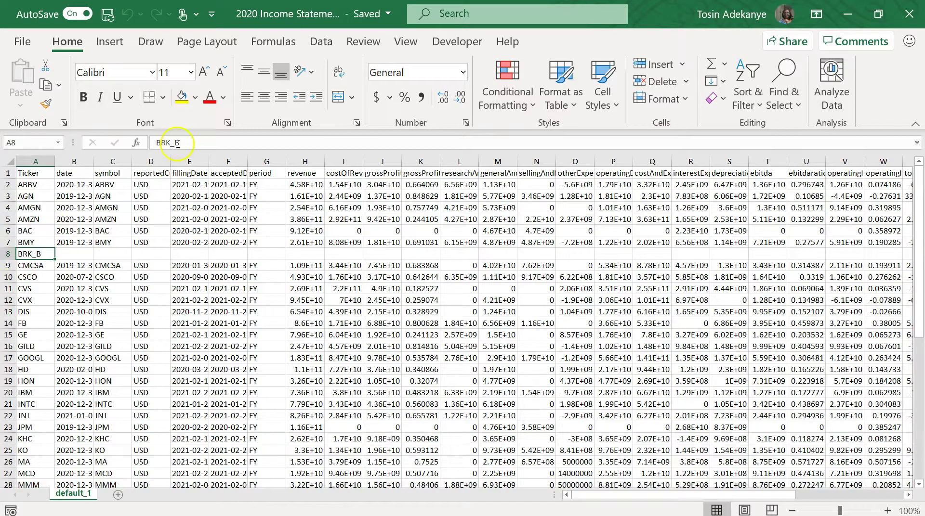
pyautogui.click(37, 290)
pyautogui.scroll(-3, 36, 292)
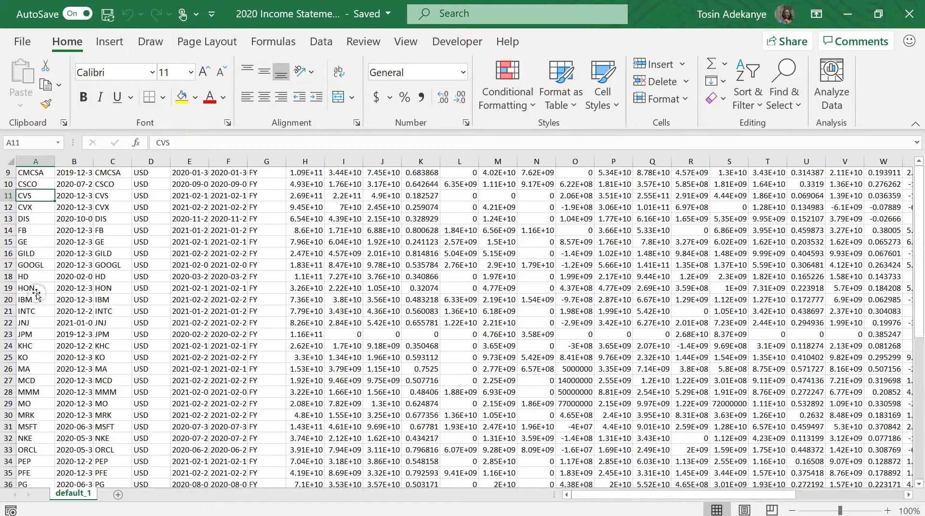
pyautogui.scroll(-11, 36, 292)
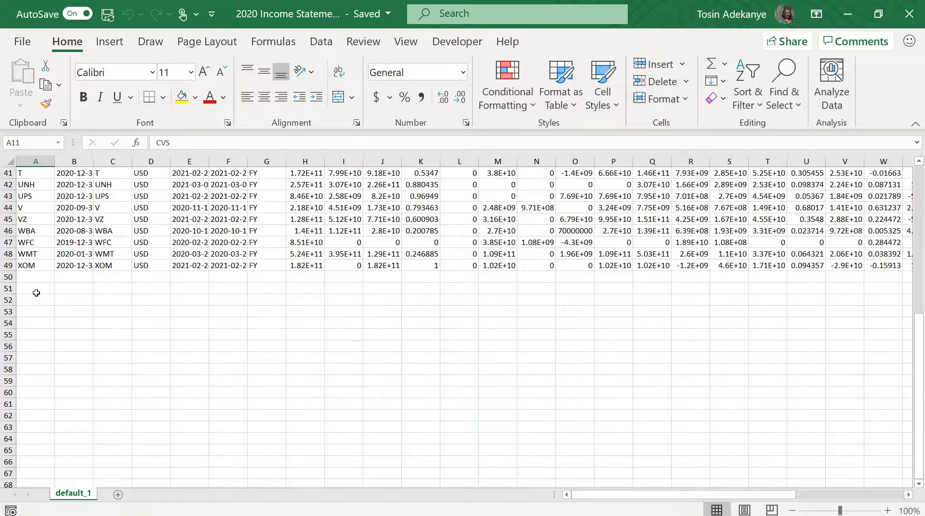